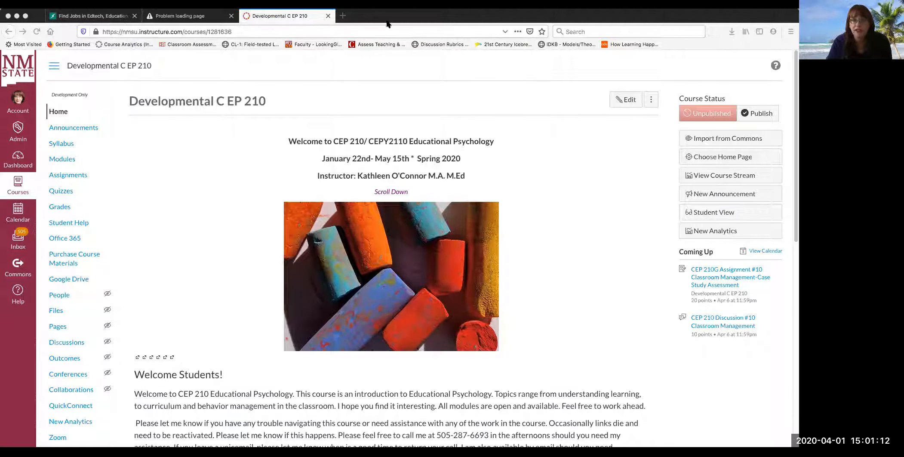
Look through the course home page, covering the welcome message, getting-started links, textbook information and instructor contact details.
left_click_drag(387, 17, 387, 12)
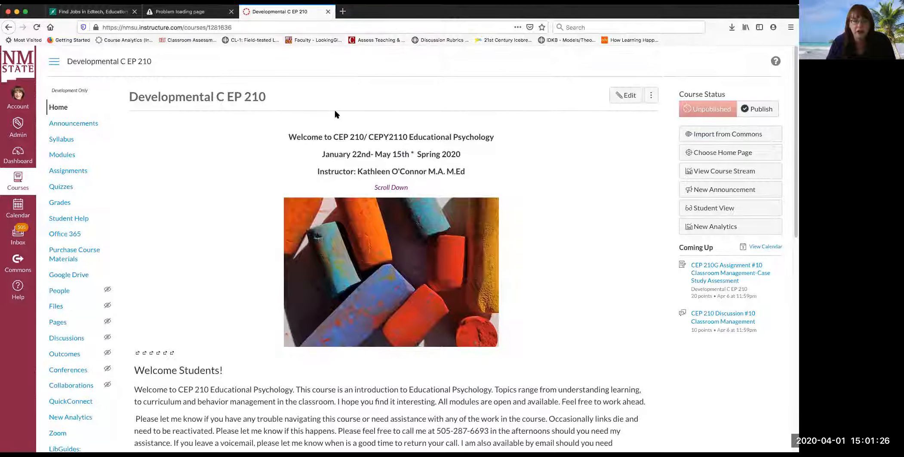
scroll(336, 112, "down", 1)
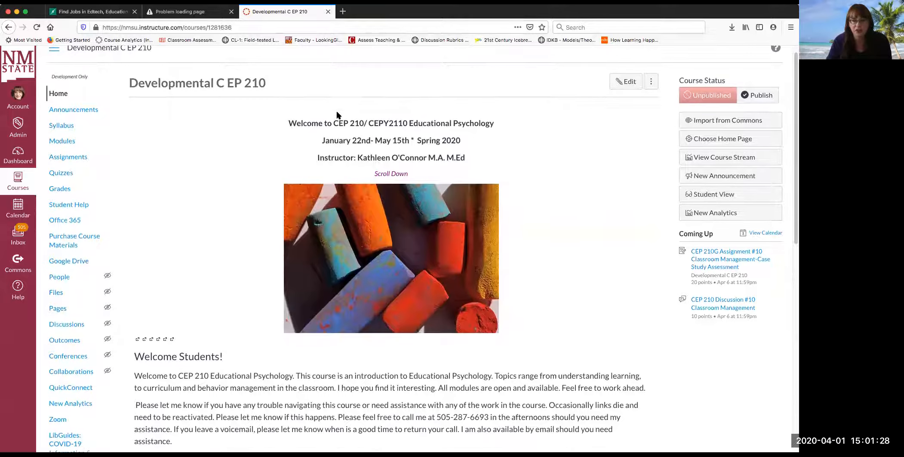
scroll(337, 114, "down", 2)
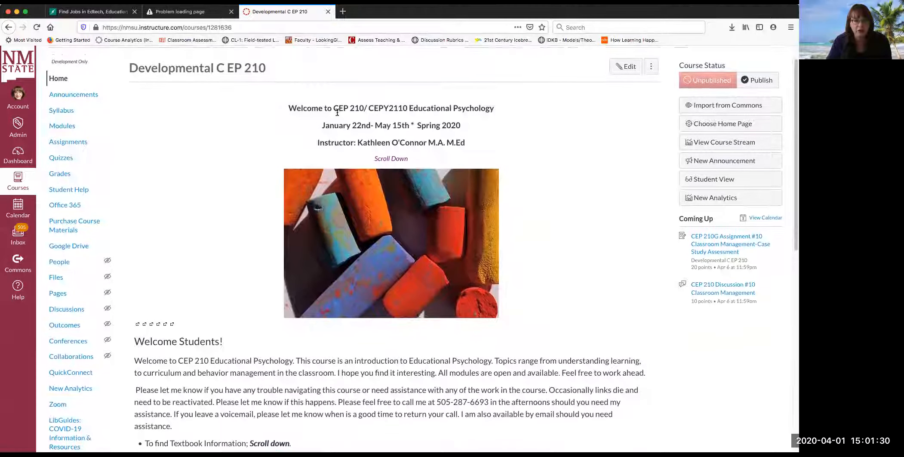
scroll(336, 114, "down", 1)
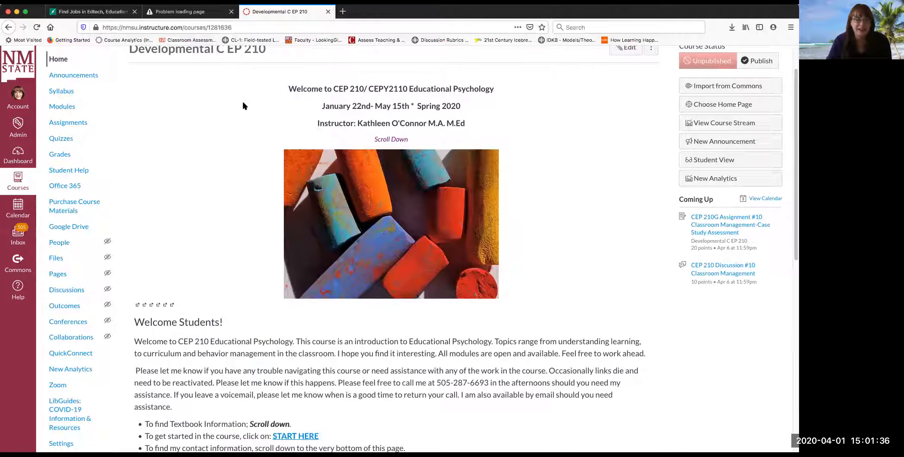
scroll(243, 106, "up", 3)
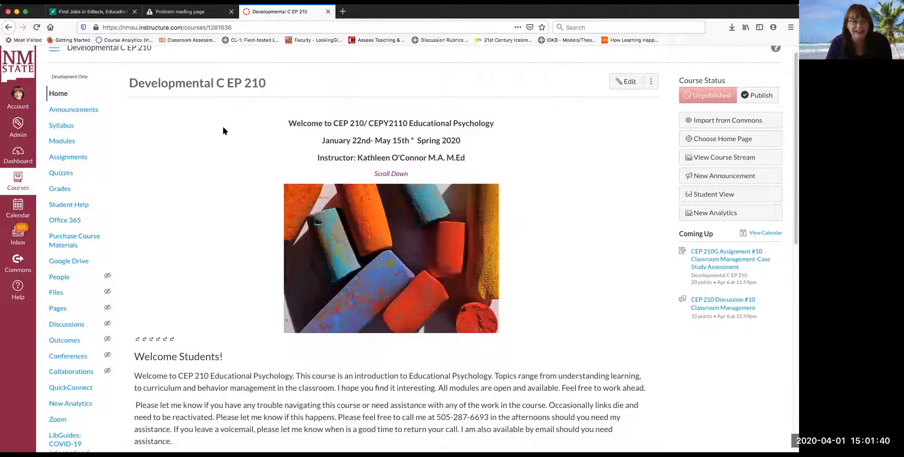
scroll(223, 127, "down", 1)
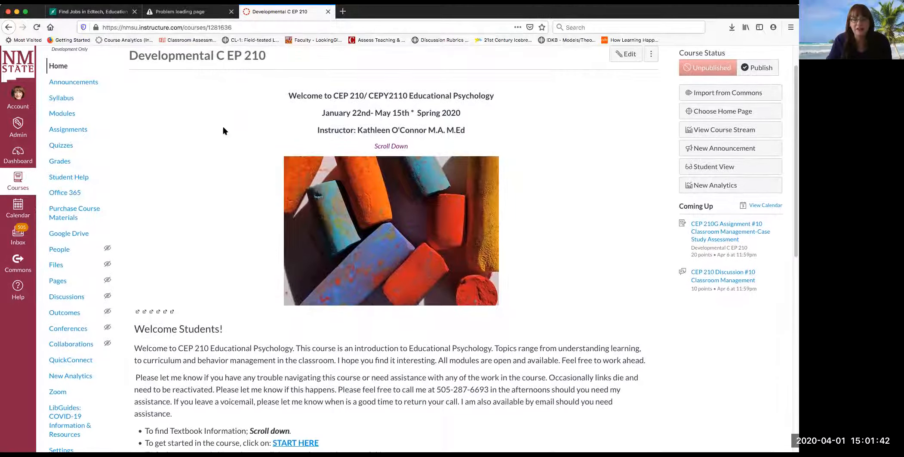
scroll(223, 129, "down", 1)
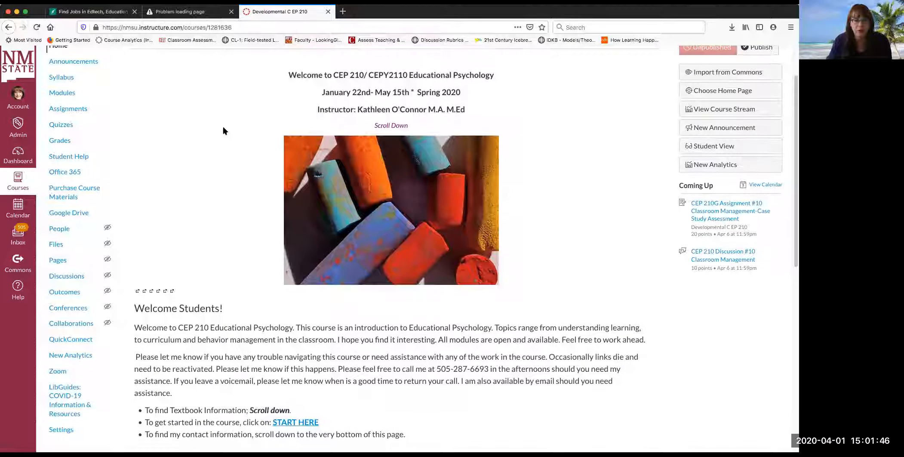
scroll(223, 128, "up", 1)
scroll(222, 127, "down", 8)
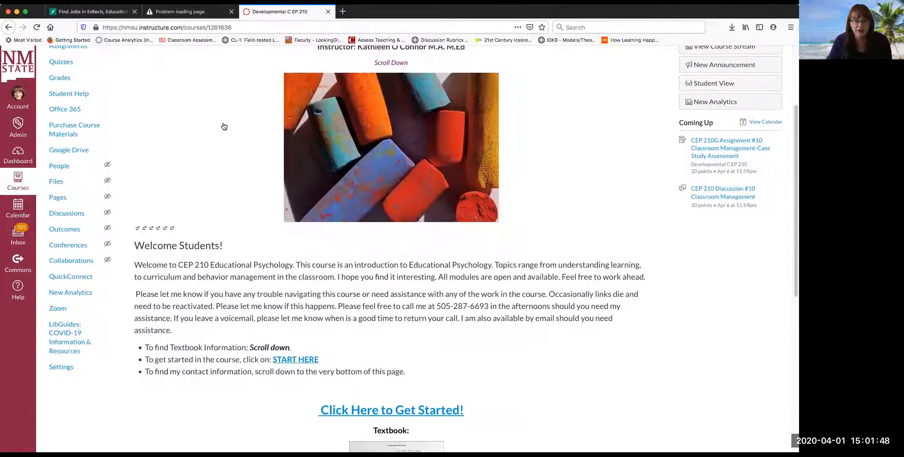
scroll(224, 123, "down", 4)
scroll(223, 123, "up", 8)
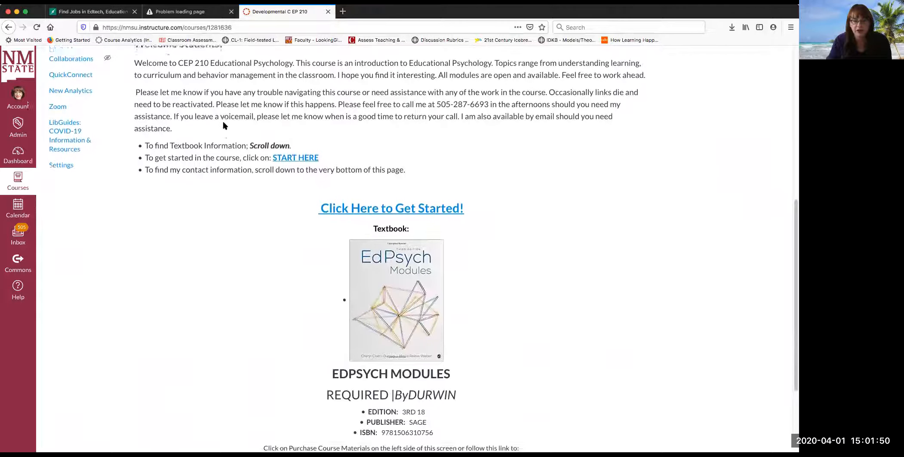
scroll(234, 184, "up", 6)
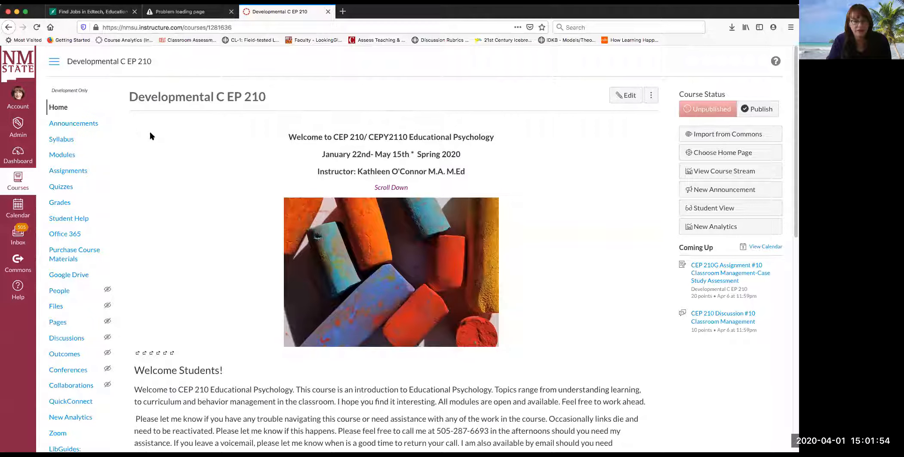
scroll(202, 160, "down", 1)
scroll(200, 160, "down", 2)
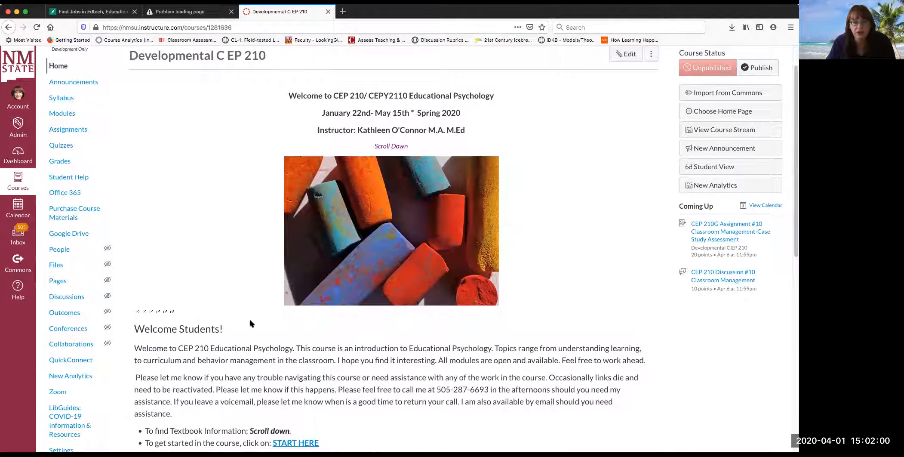
scroll(250, 323, "down", 6)
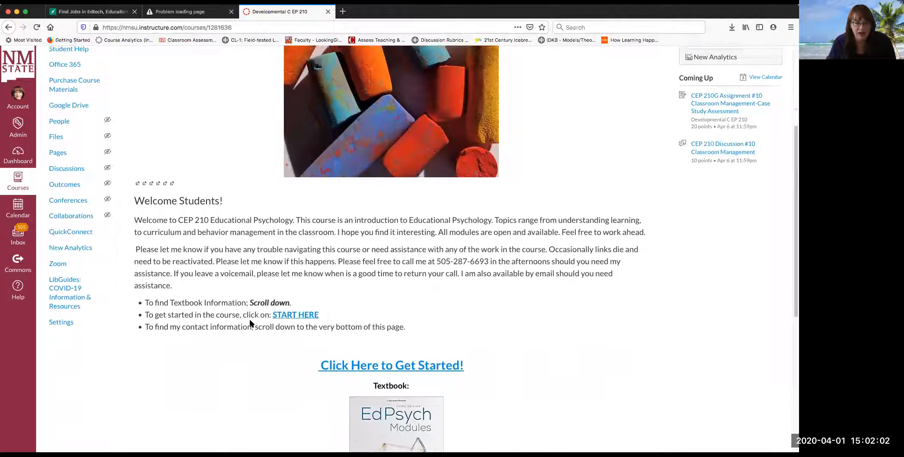
scroll(251, 324, "down", 5)
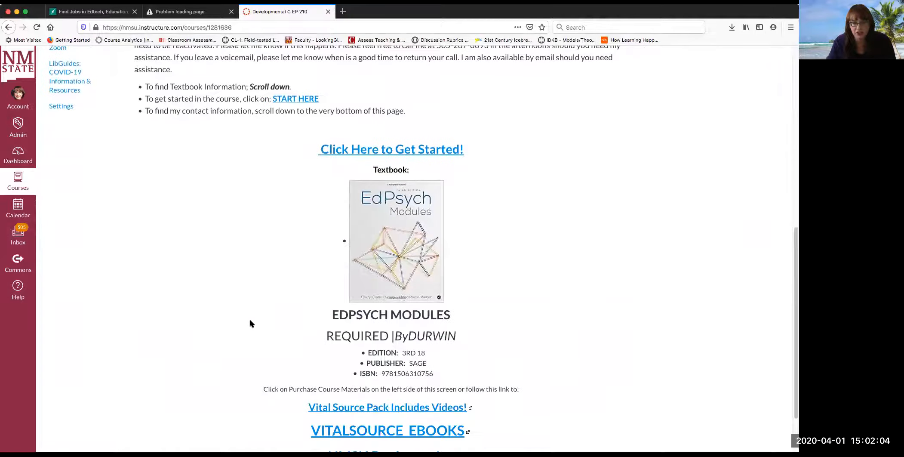
scroll(251, 324, "down", 3)
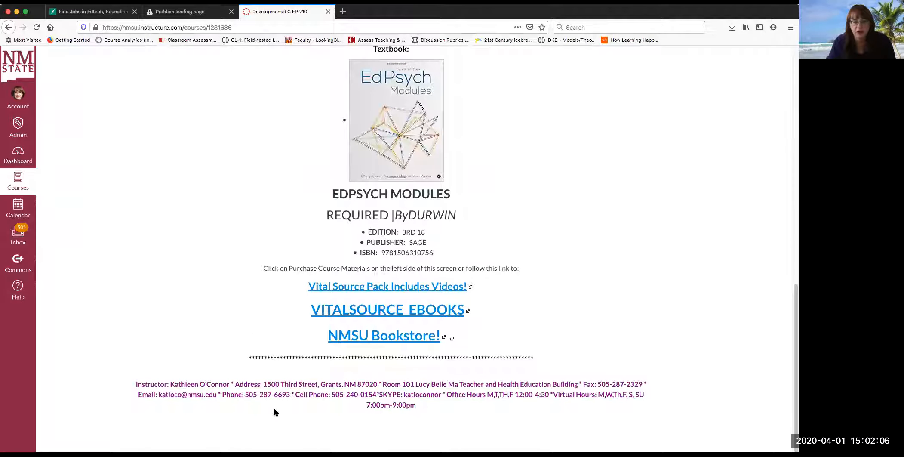
scroll(257, 408, "up", 2)
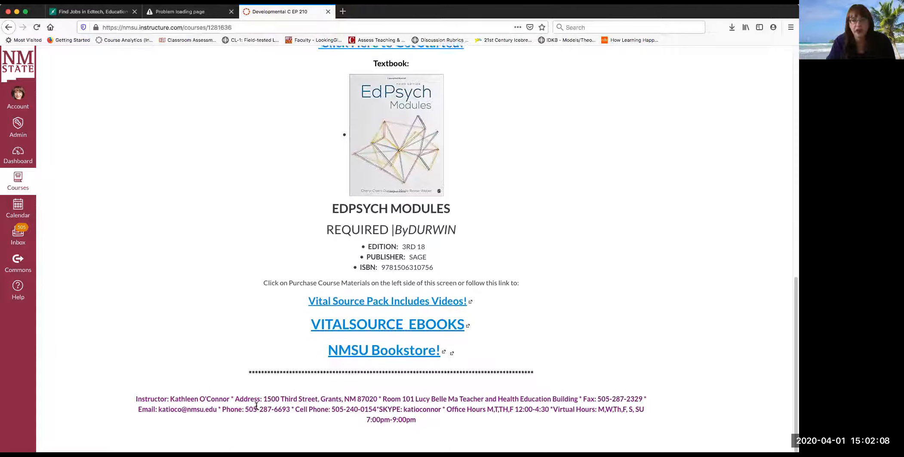
scroll(256, 408, "up", 10)
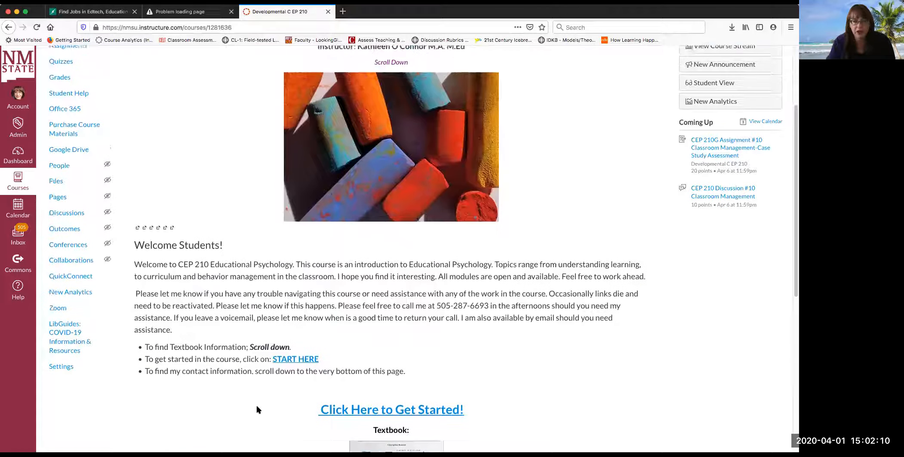
scroll(259, 407, "up", 1)
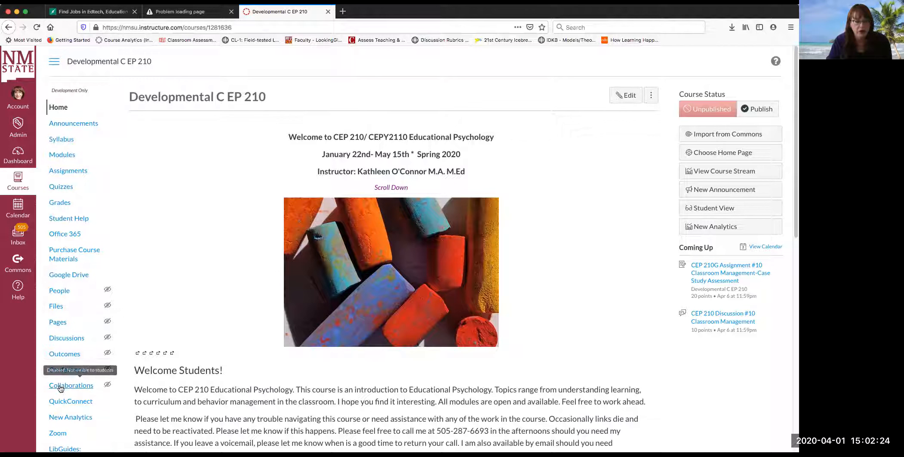
Start scheduling a new meeting in the course's Zoom tool and append "CHapter topic" to the prefilled meeting topic.
left_click(57, 433)
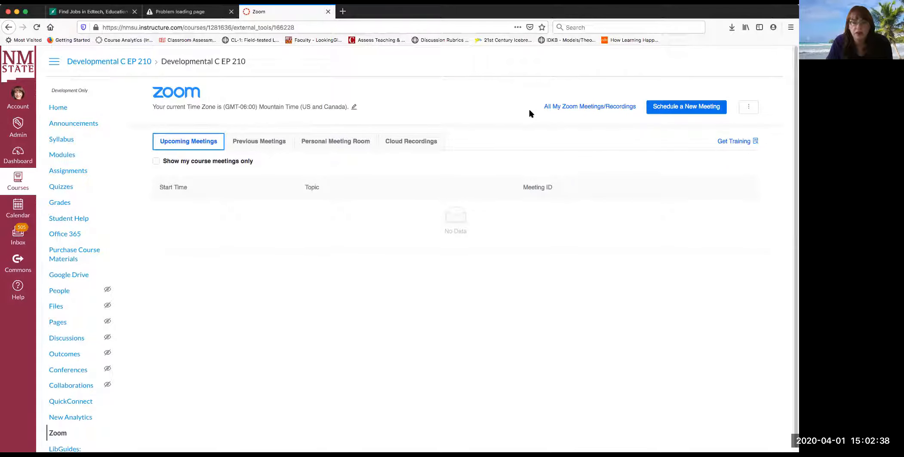
left_click(661, 109)
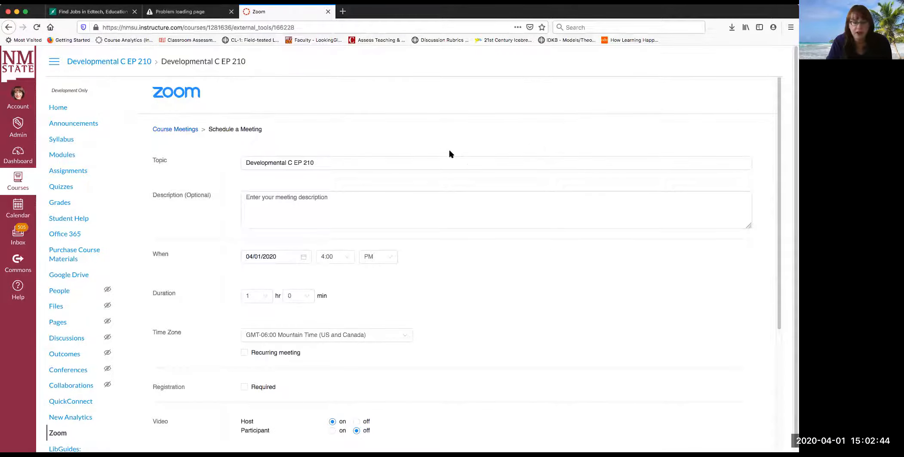
left_click(347, 199)
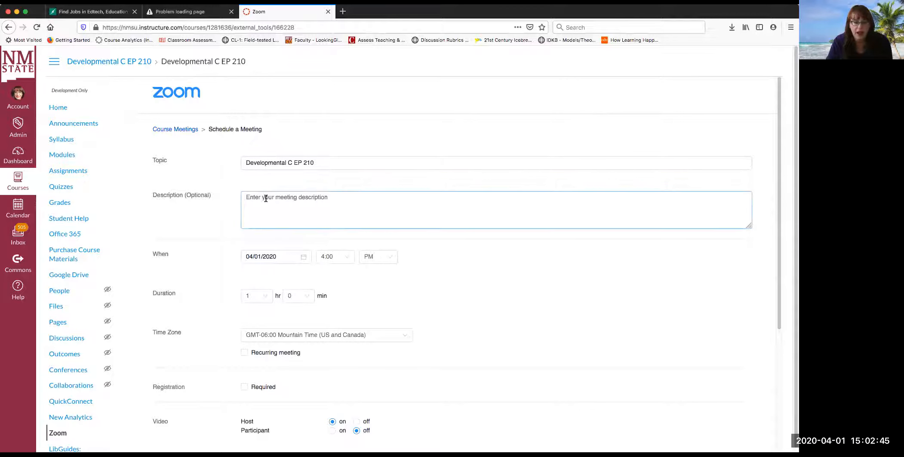
left_click(246, 162)
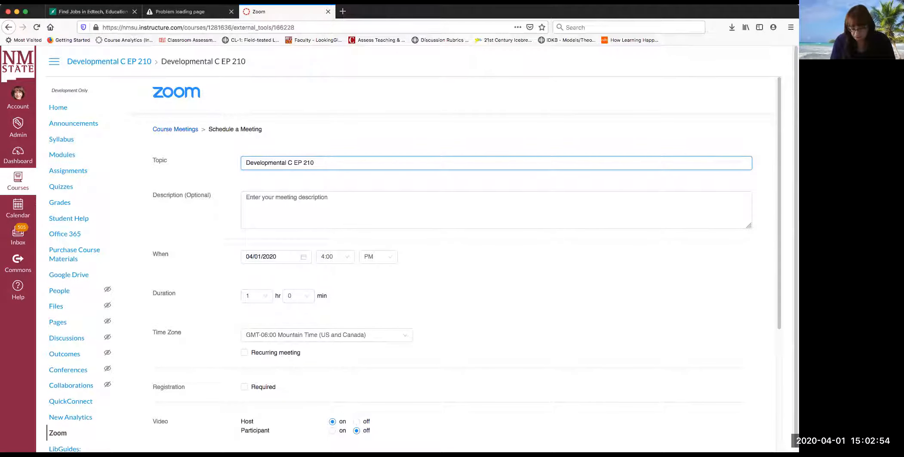
type("CHapter topic")
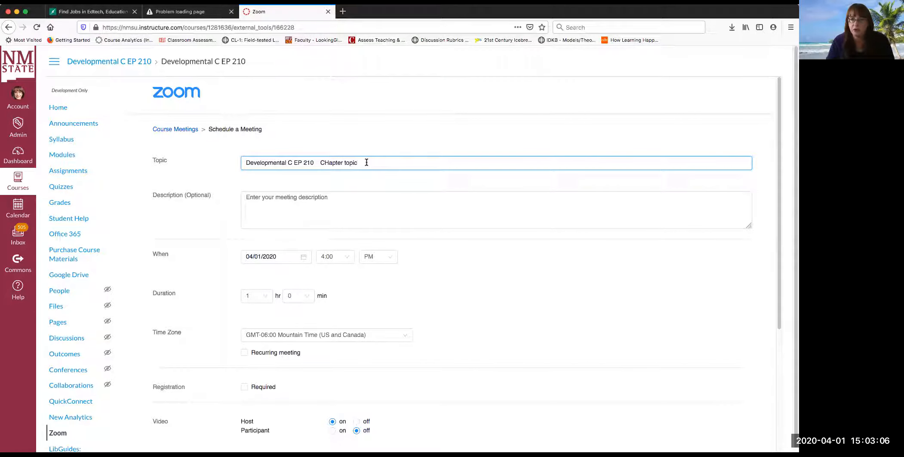
Enter the meeting description "This topic will be discussed at zoom meeting".
left_click(279, 210)
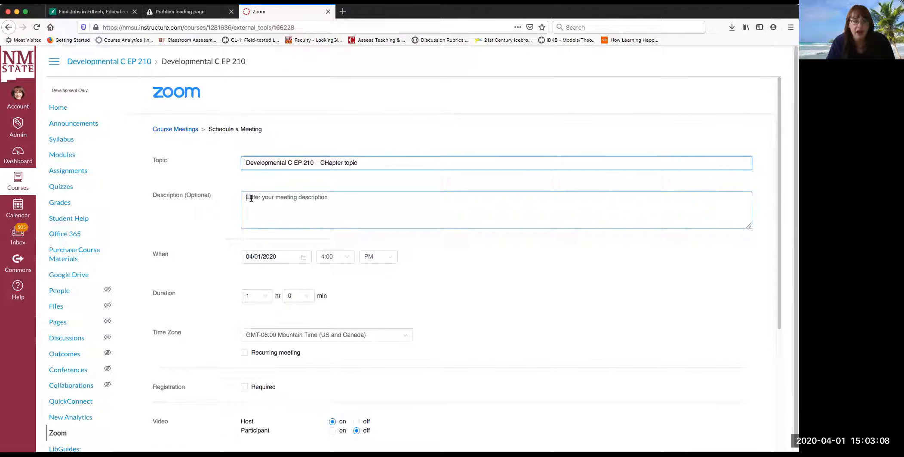
type("This tip")
type("o")
type("pic will")
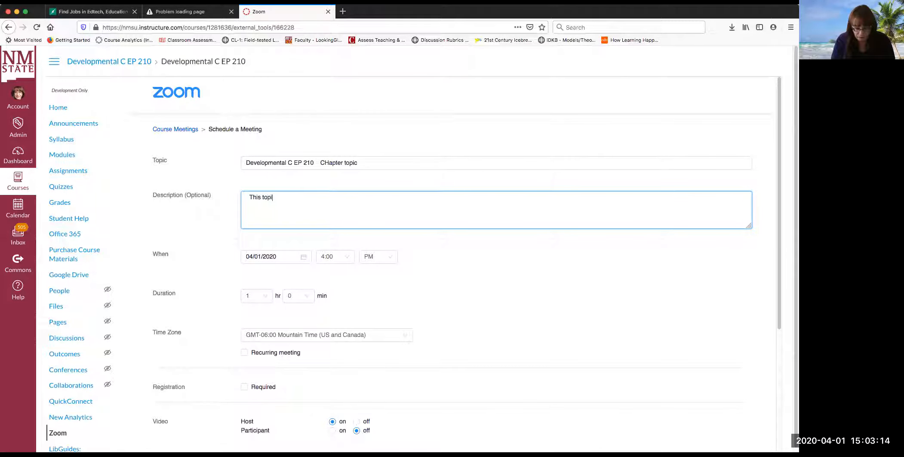
type("dis")
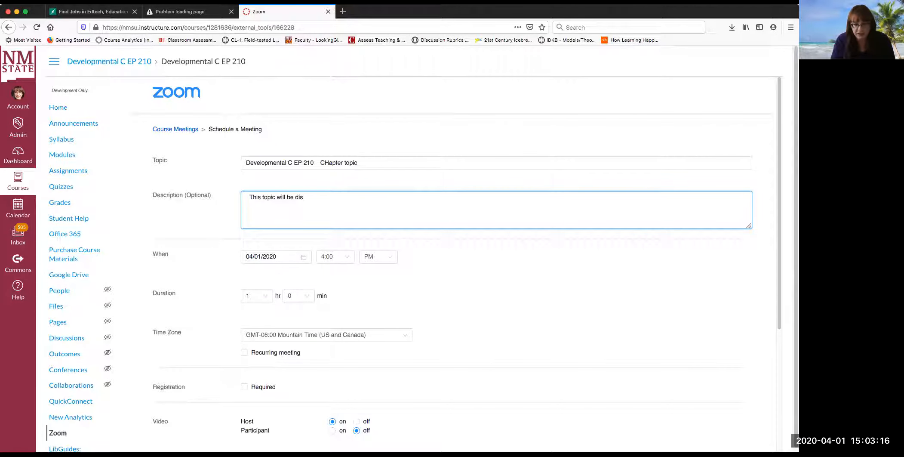
type("cussed at zoom meeting")
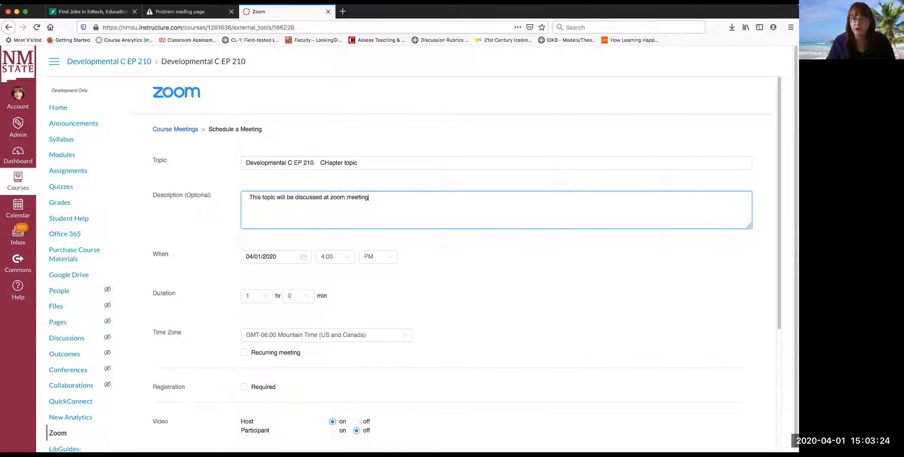
Choose 4:00 as the meeting's start time.
scroll(275, 206, "down", 1)
scroll(275, 206, "down", 3)
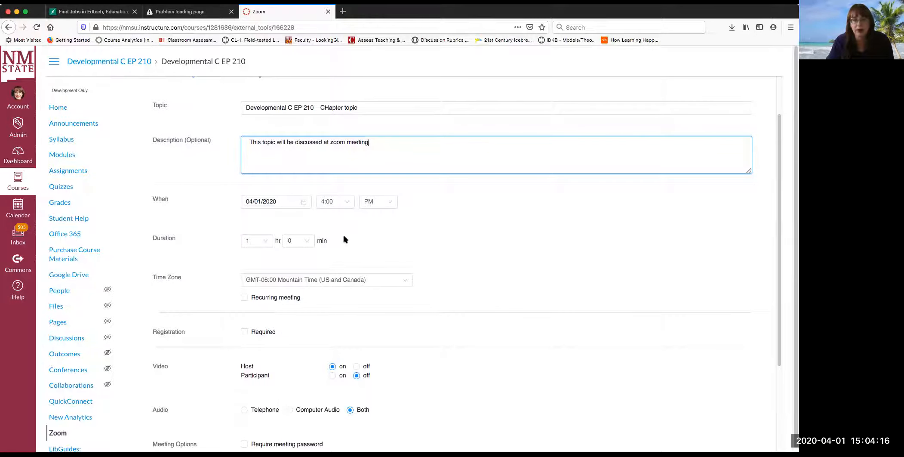
scroll(344, 239, "down", 2)
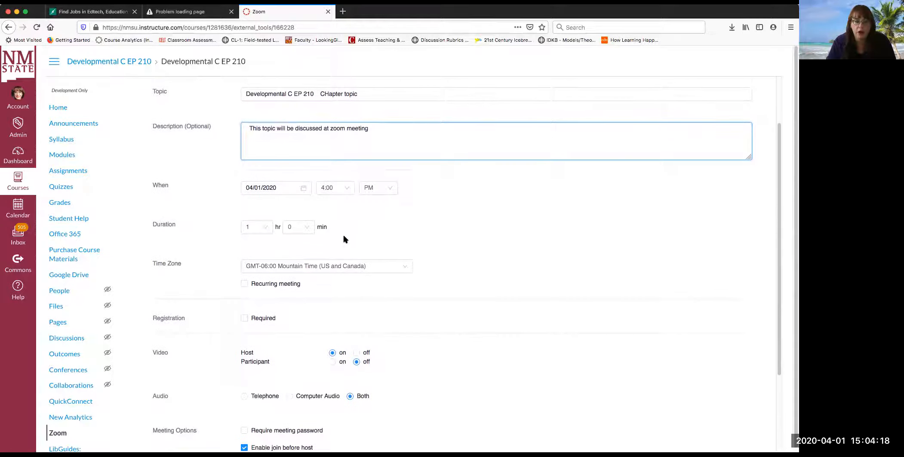
left_click(349, 176)
left_click(349, 176)
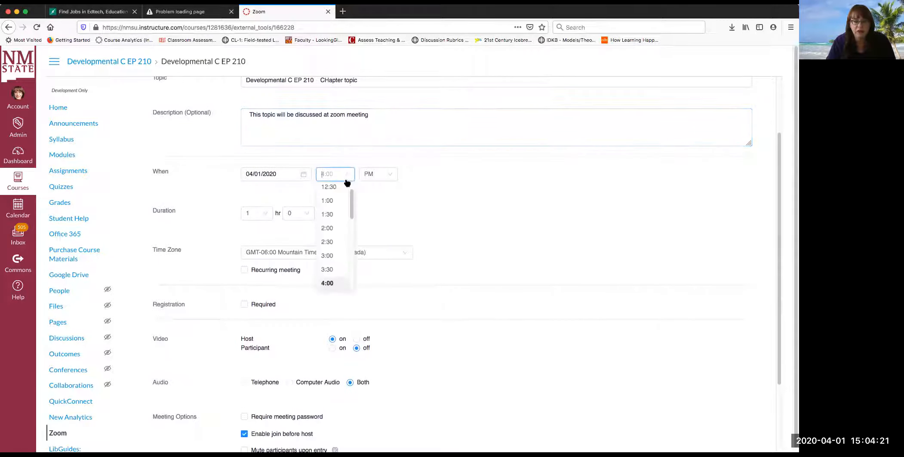
left_click(331, 282)
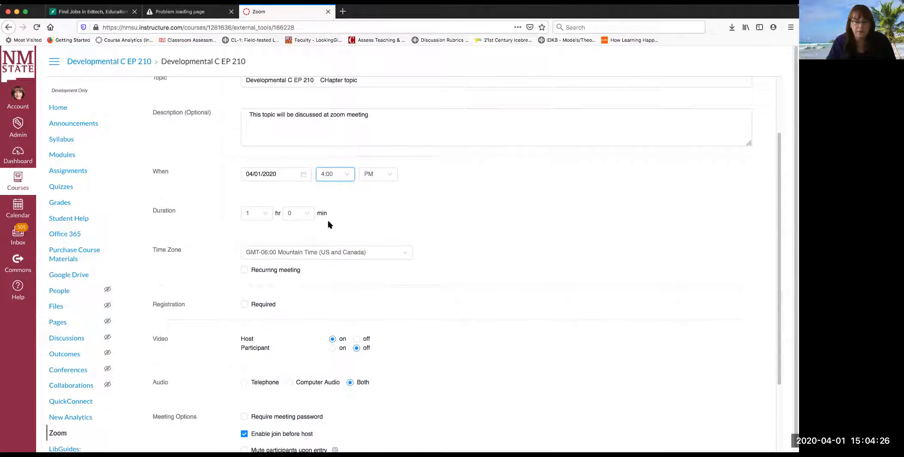
Make the meeting a recurring one and set its recurrence to Weekly.
scroll(327, 217, "down", 2)
scroll(329, 222, "down", 1)
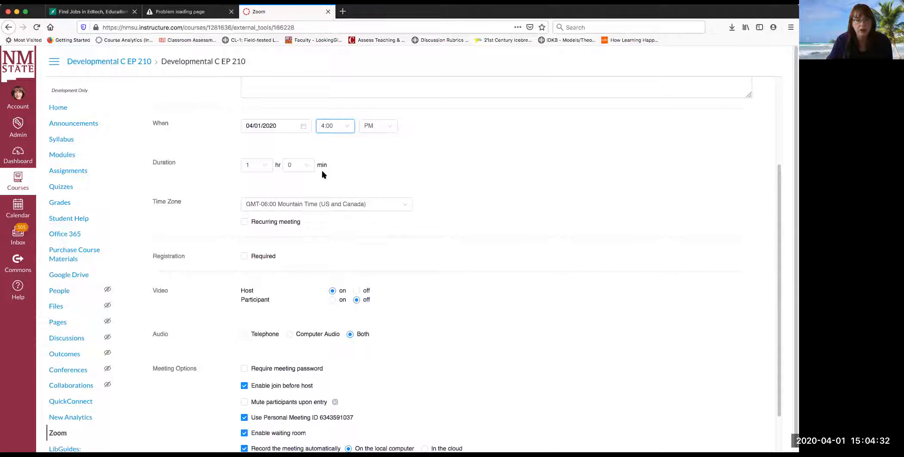
scroll(324, 174, "down", 2)
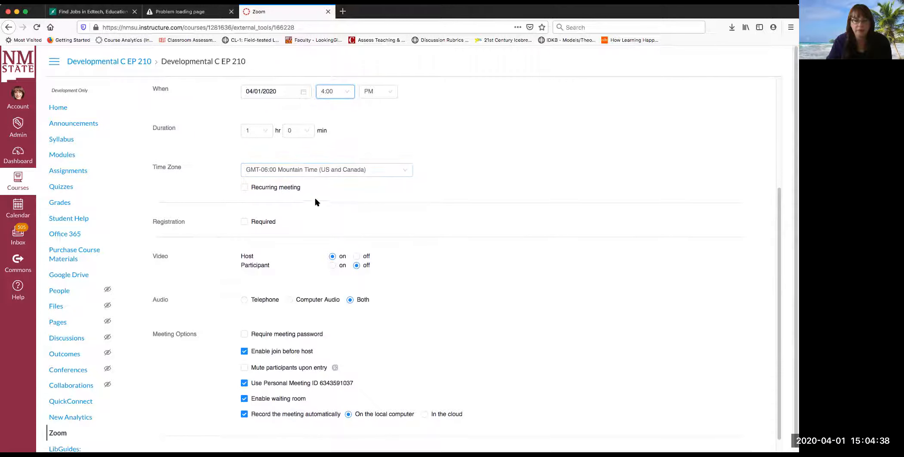
left_click(245, 188)
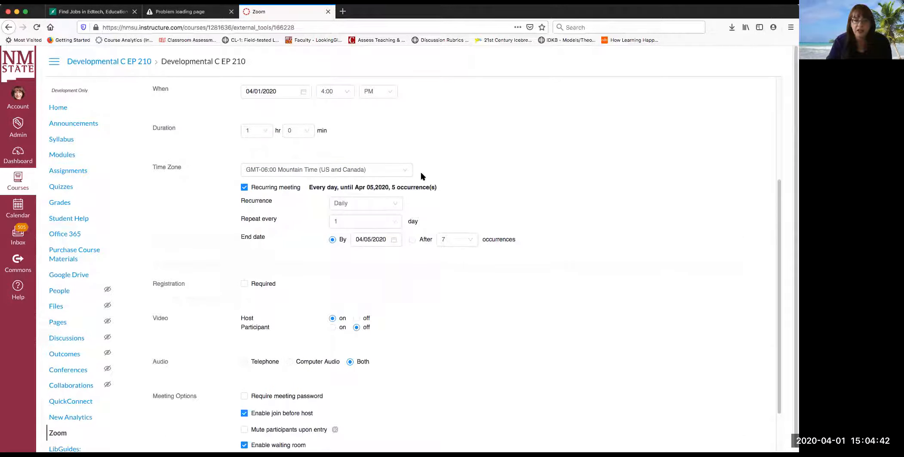
left_click(397, 204)
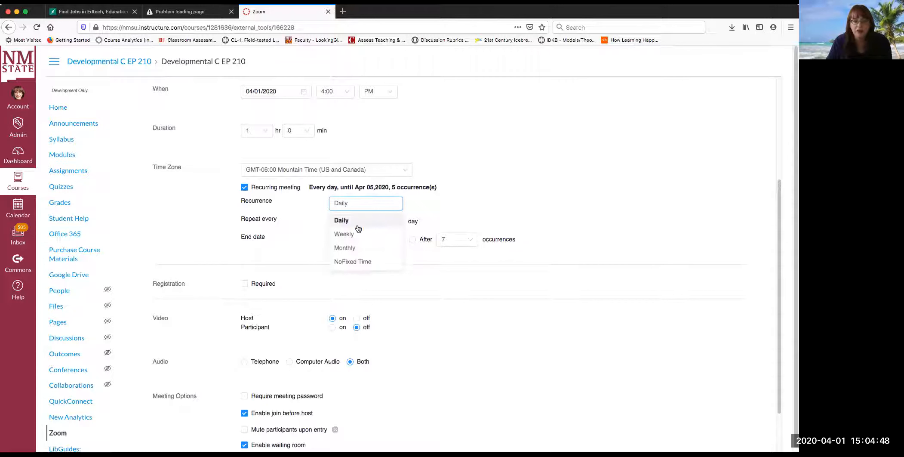
left_click(356, 235)
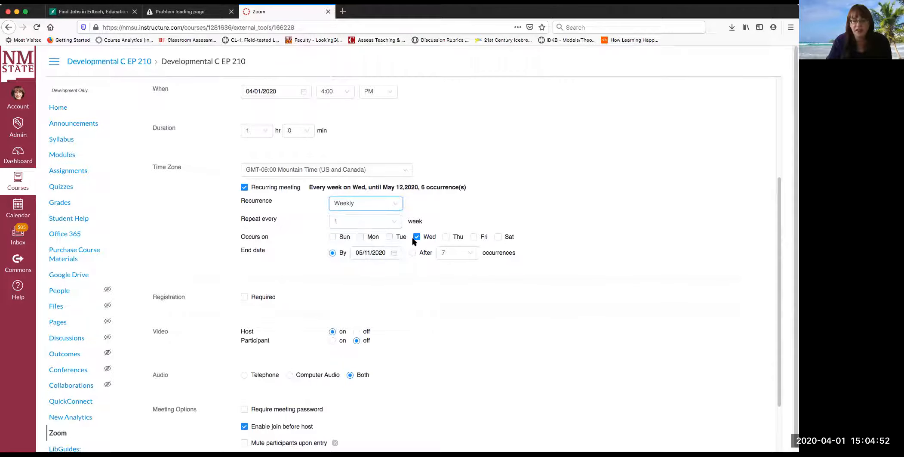
Set the weekly meeting to occur on Tuesday and Thursday instead of Wednesday.
left_click(392, 238)
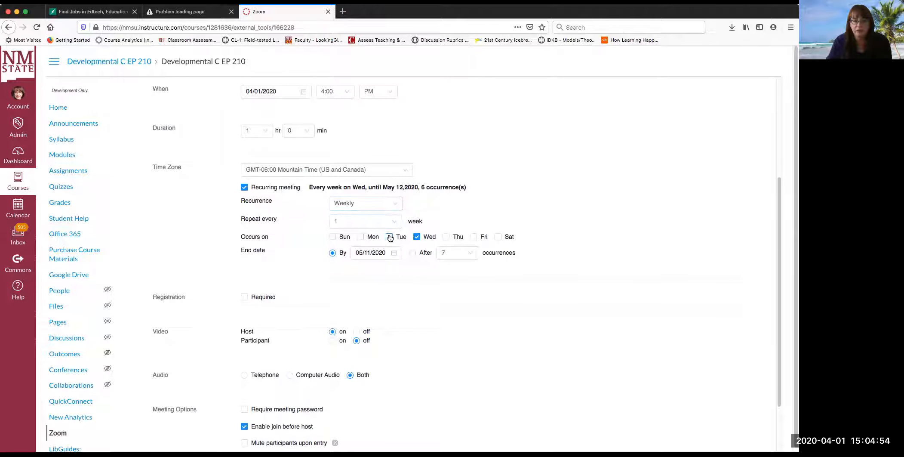
left_click(446, 237)
left_click(416, 237)
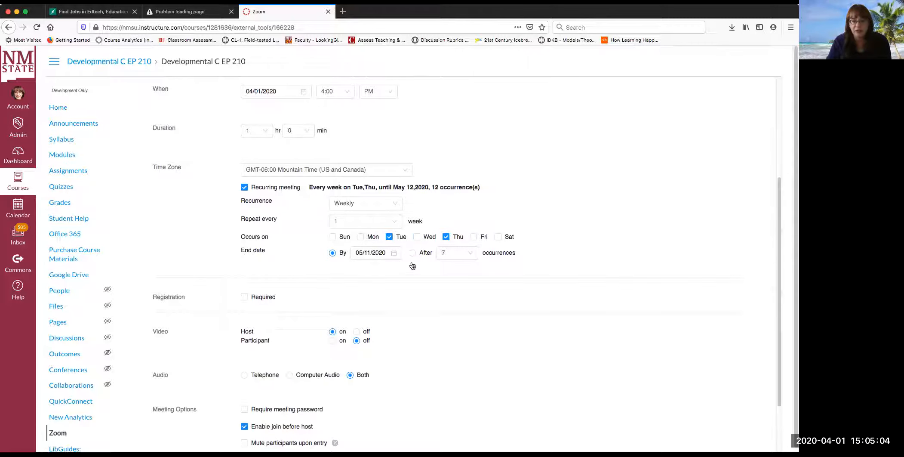
Set the recurrence's end date to 05/14/2020.
scroll(408, 266, "down", 1)
scroll(408, 266, "down", 1)
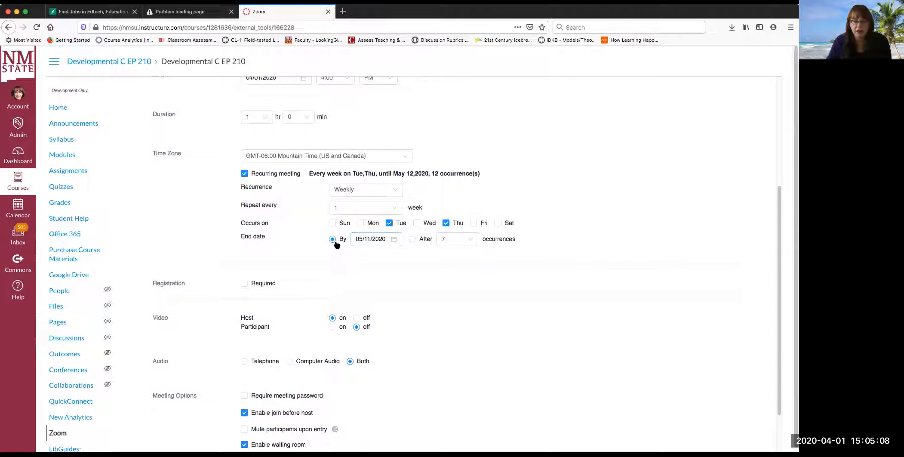
left_click(370, 239)
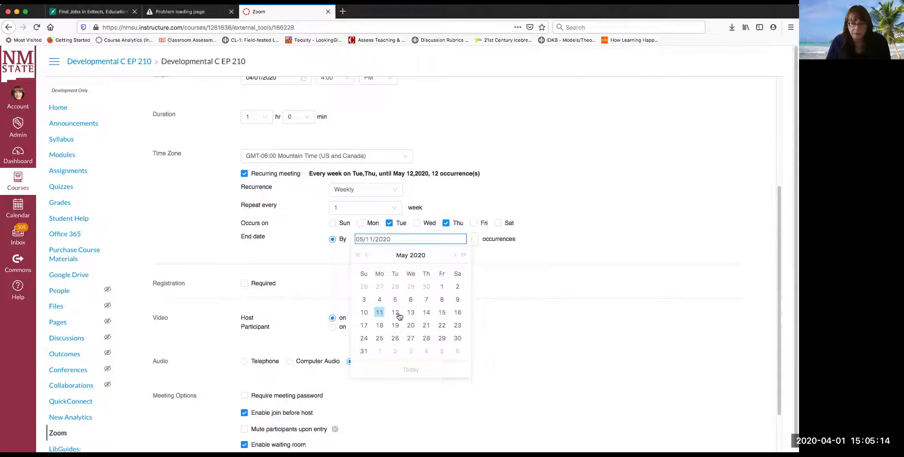
left_click(426, 312)
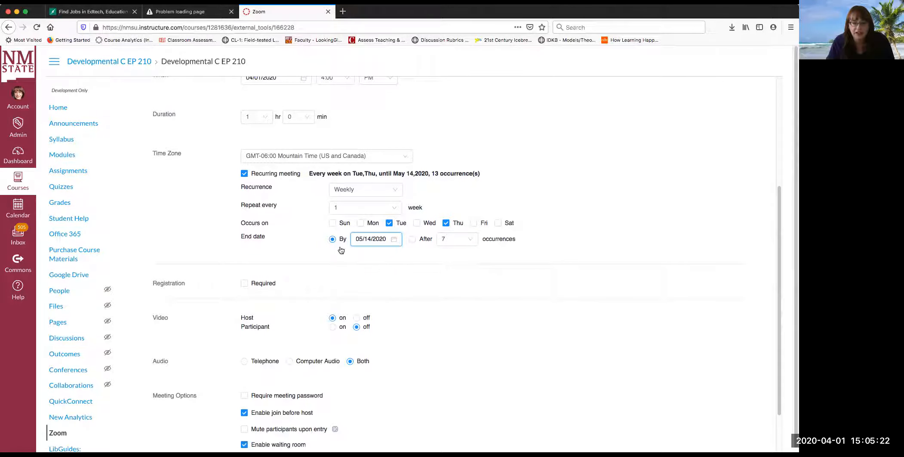
Require registration to view the attendee registration options, and turn the requirement off again.
scroll(366, 266, "down", 3)
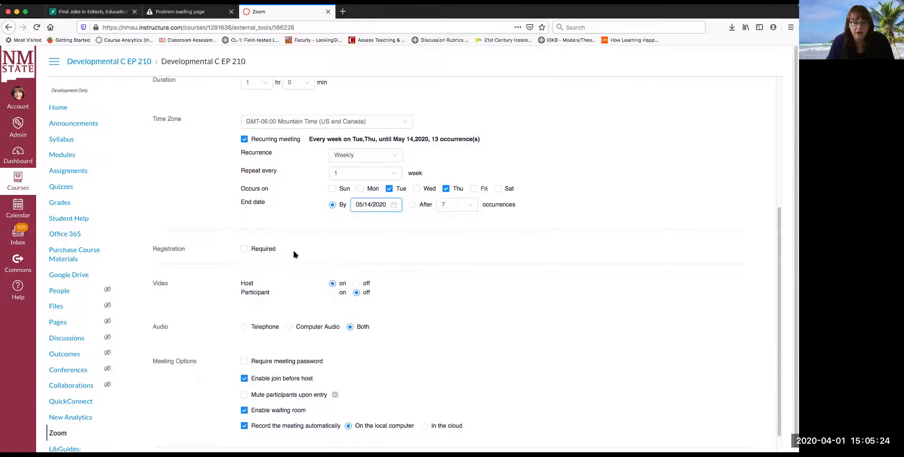
scroll(294, 254, "down", 2)
scroll(294, 255, "down", 1)
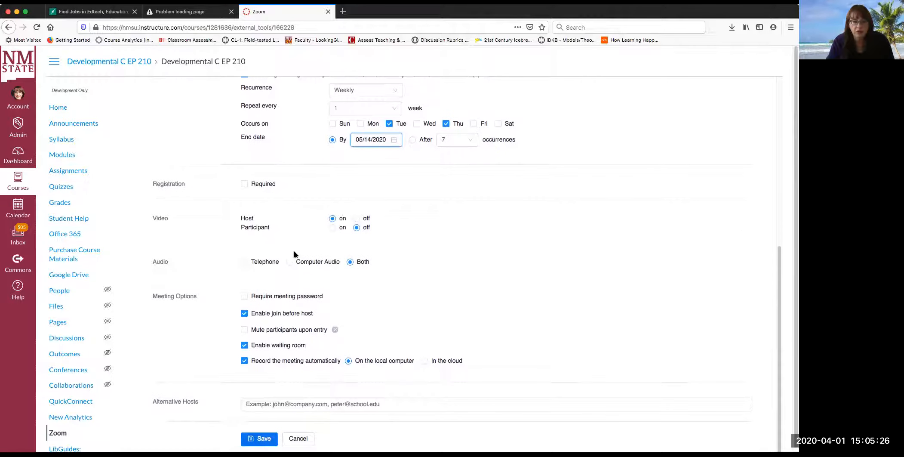
left_click(245, 184)
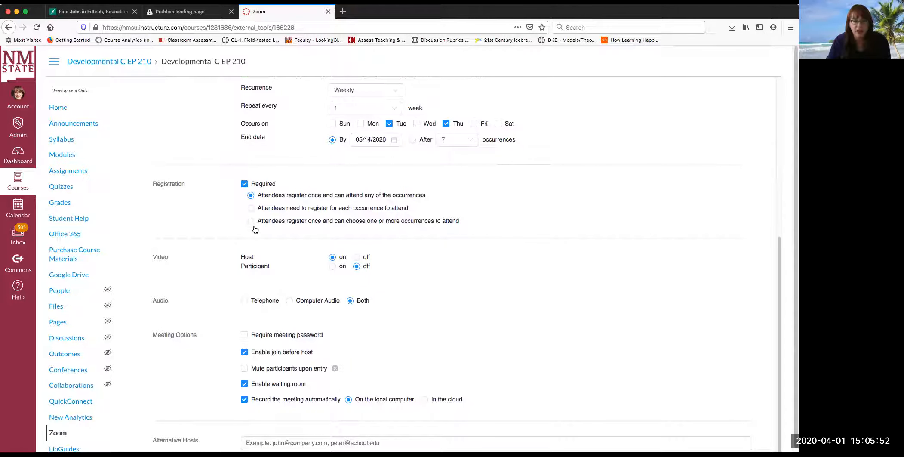
left_click(244, 185)
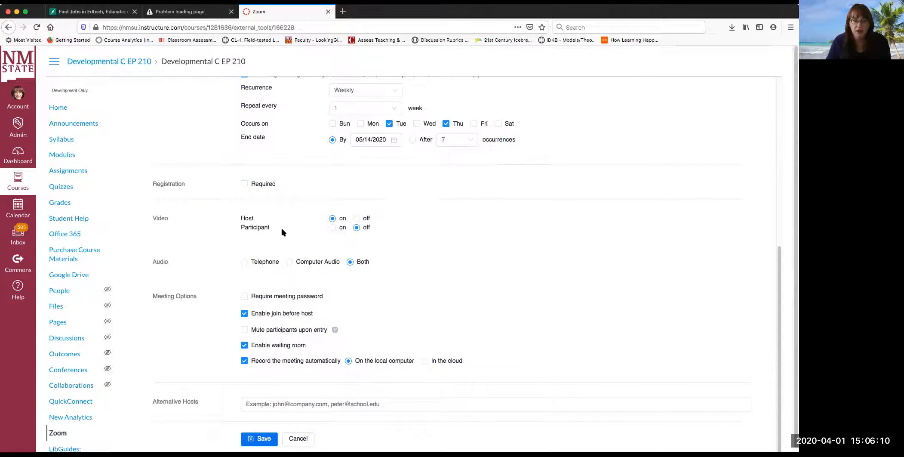
Turn on participant video for the meeting.
left_click(332, 228)
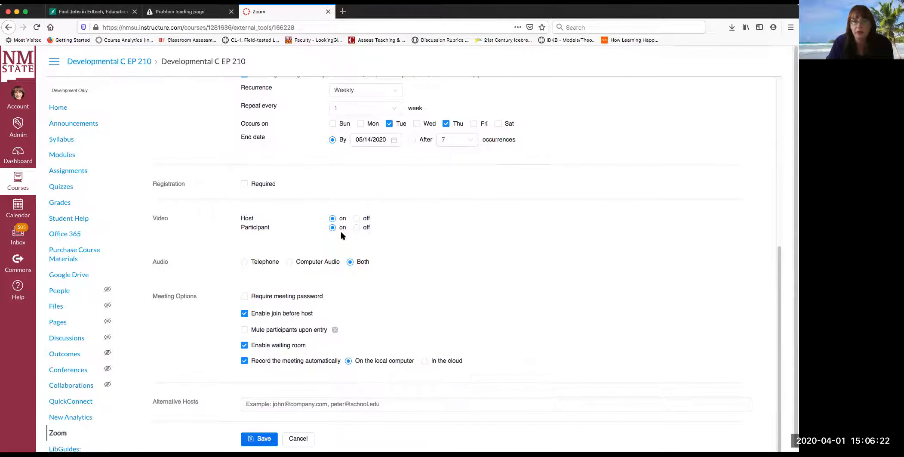
scroll(318, 240, "down", 1)
scroll(319, 242, "down", 1)
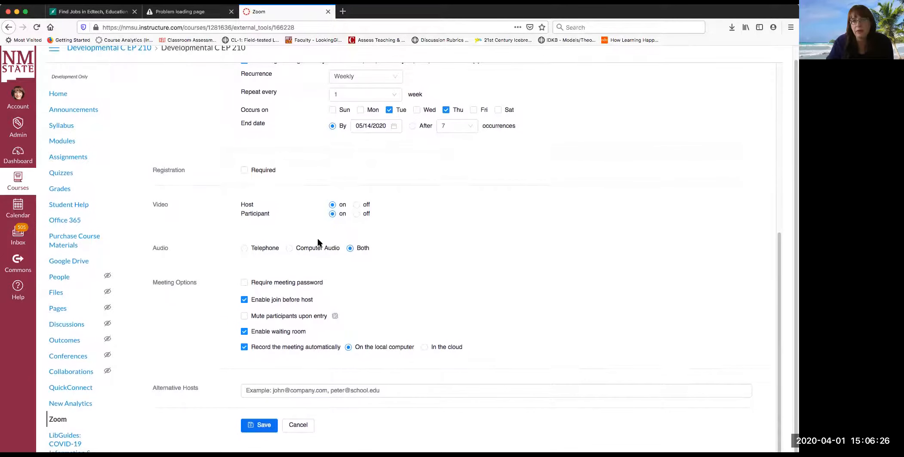
scroll(318, 242, "down", 1)
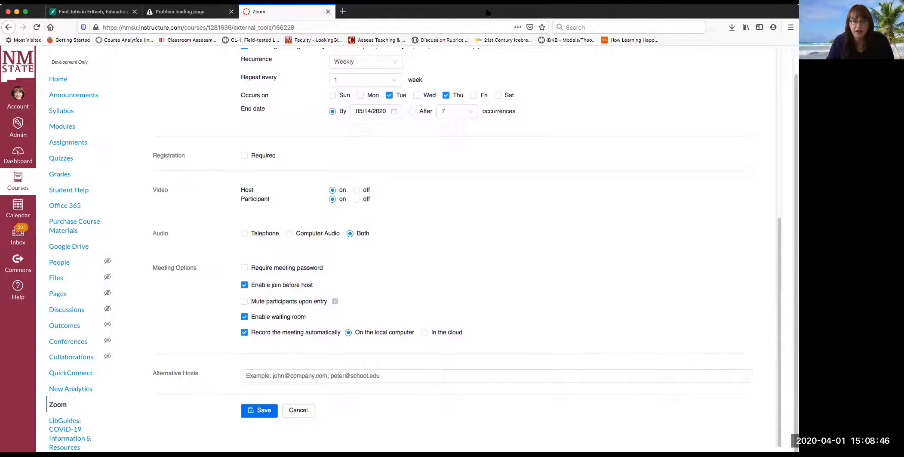
Save the recurring meeting without any alternative hosts.
left_click(250, 377)
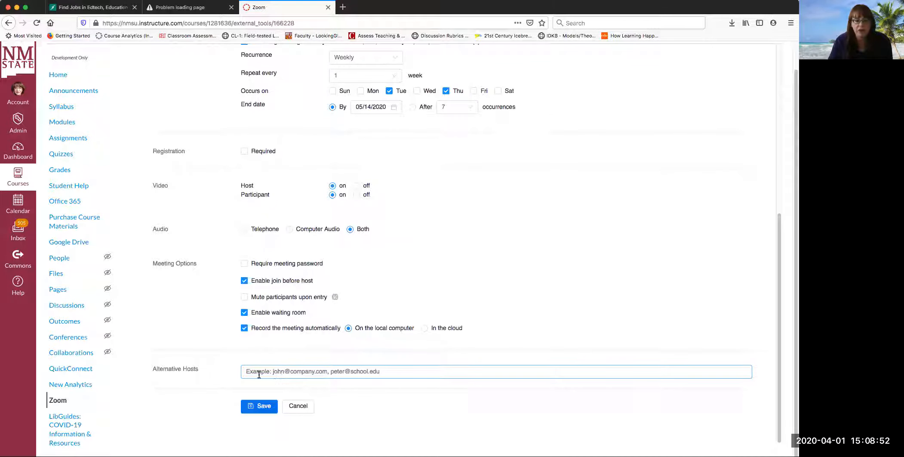
left_click(318, 393)
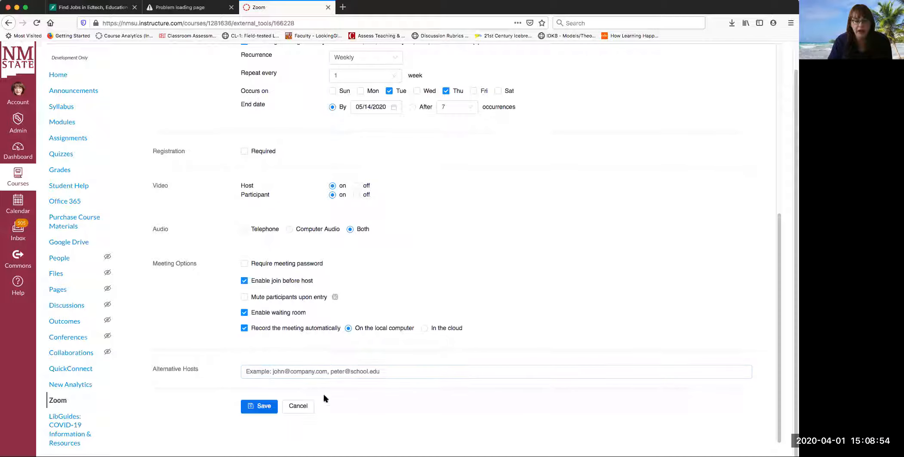
left_click(262, 407)
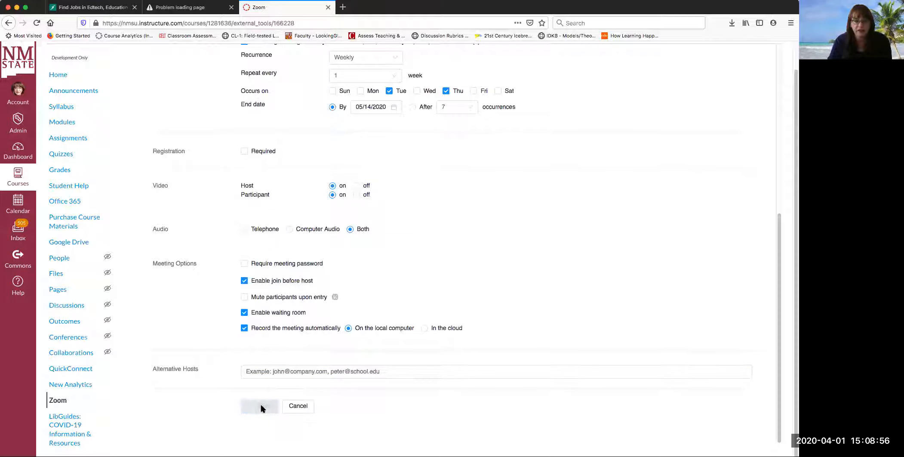
Review the saved meeting's details, including its schedule, calendar links, invitation link, meeting options and poll section.
scroll(530, 321, "up", 1)
scroll(531, 322, "up", 4)
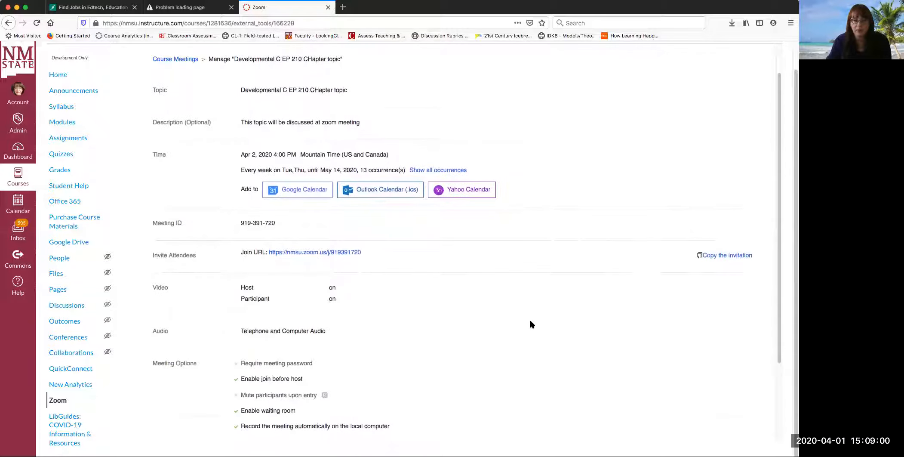
scroll(531, 324, "down", 1)
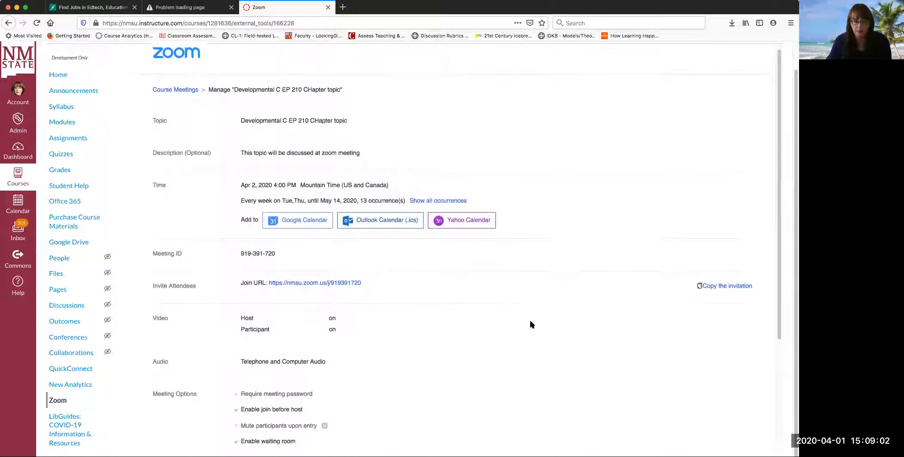
scroll(532, 325, "down", 1)
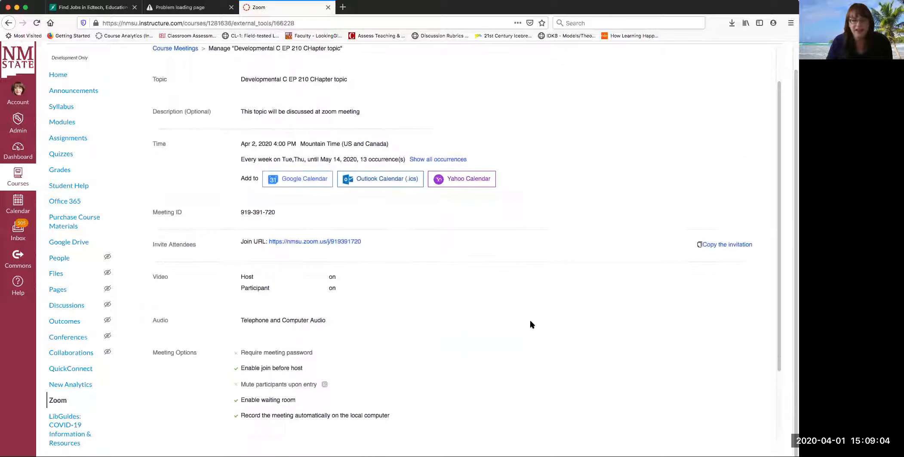
scroll(531, 324, "up", 2)
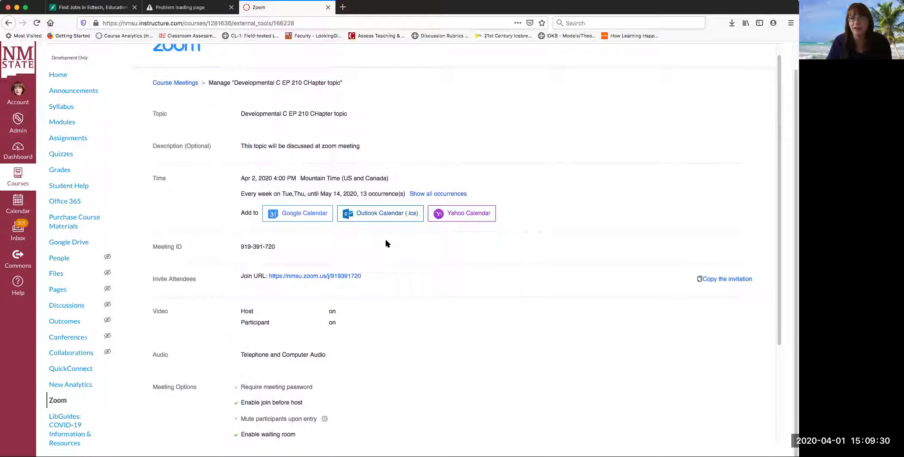
scroll(387, 243, "down", 1)
scroll(387, 243, "down", 1)
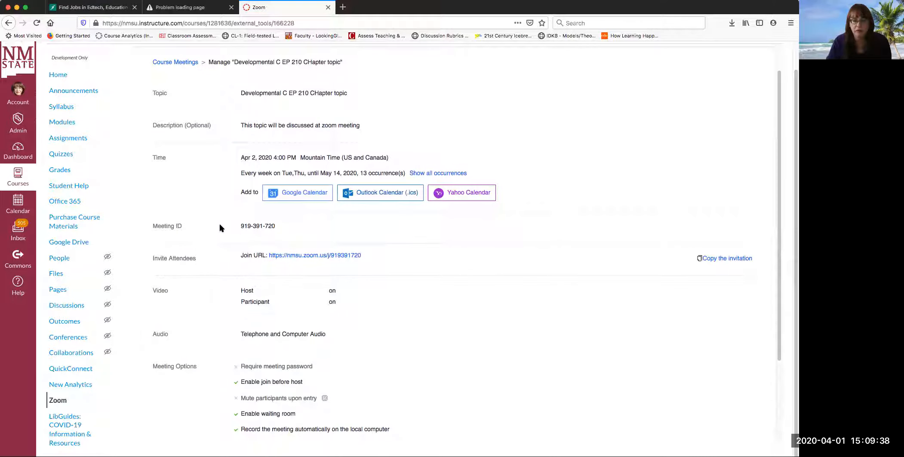
scroll(287, 231, "down", 3)
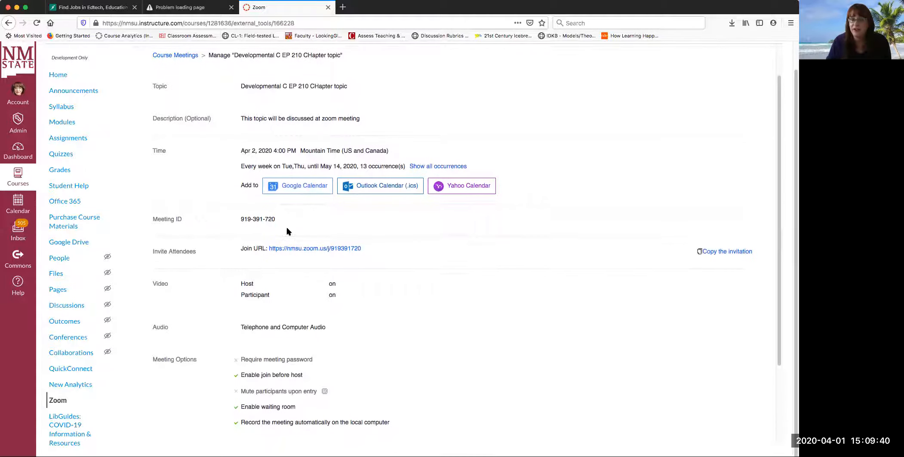
scroll(287, 231, "down", 2)
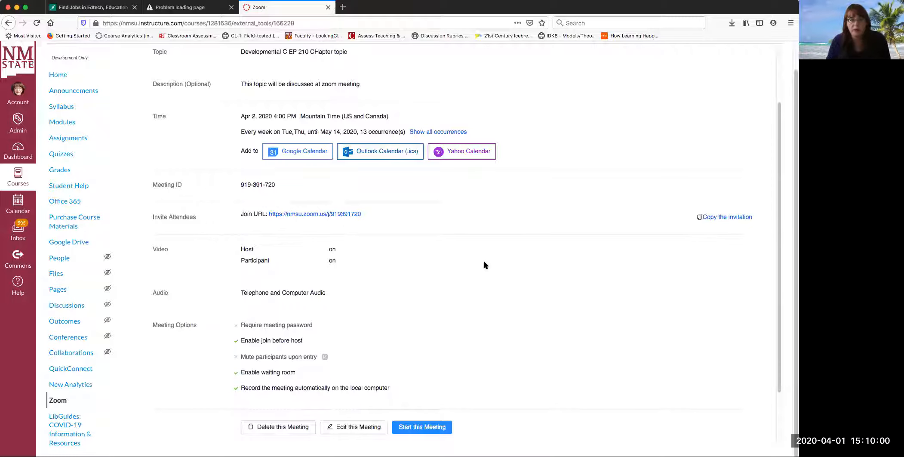
scroll(484, 265, "down", 3)
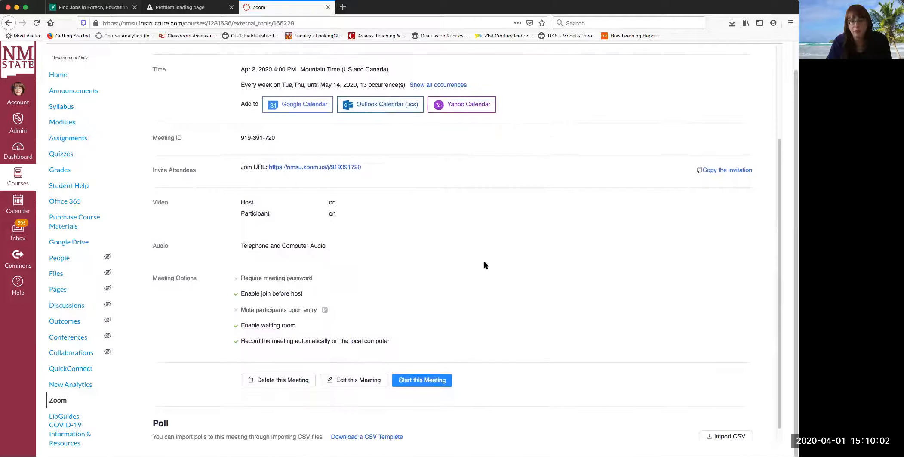
scroll(484, 262, "down", 1)
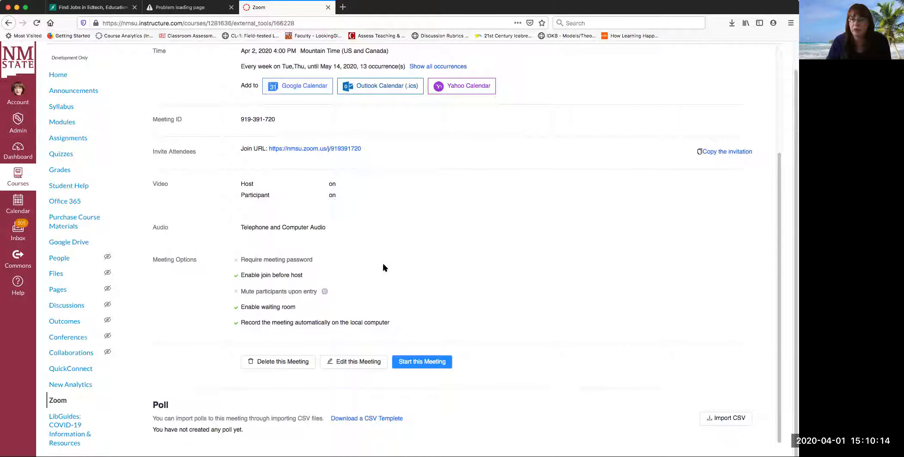
scroll(383, 265, "up", 1)
scroll(383, 264, "up", 3)
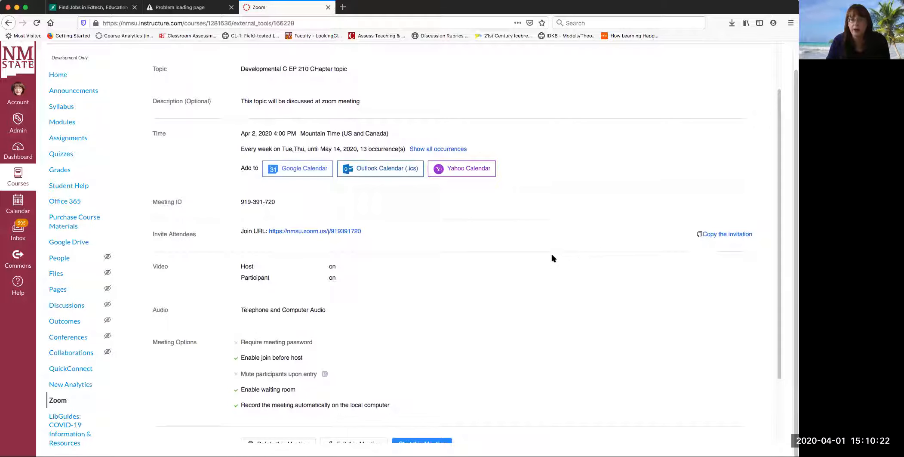
scroll(511, 252, "down", 2)
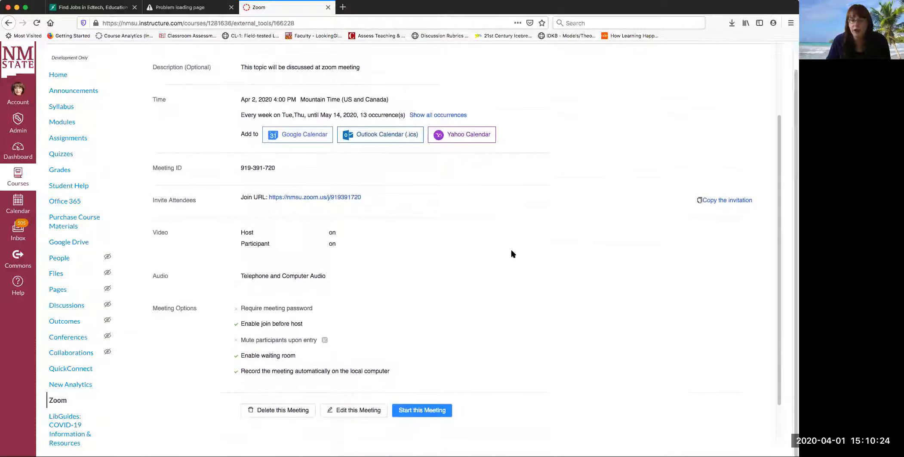
scroll(512, 253, "down", 1)
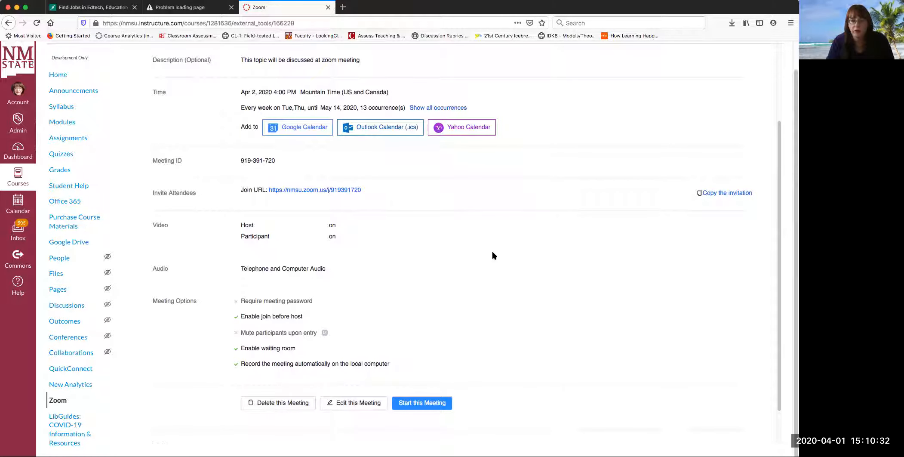
scroll(492, 255, "down", 1)
scroll(494, 255, "down", 2)
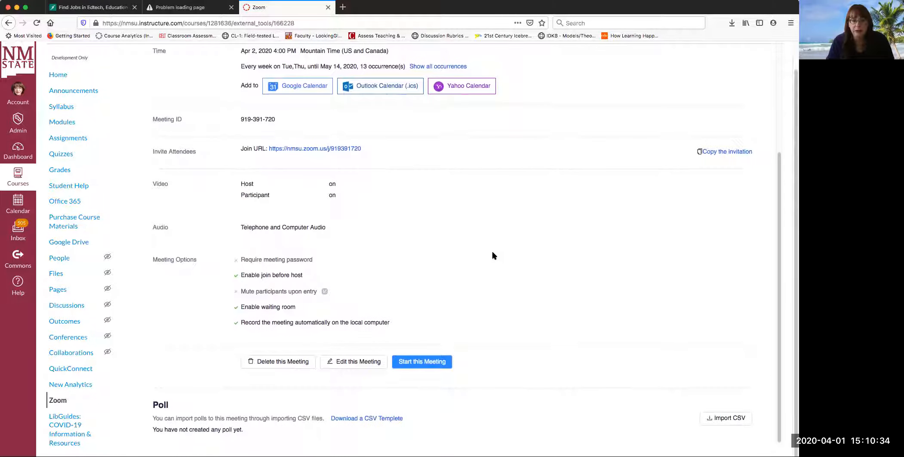
scroll(492, 253, "up", 7)
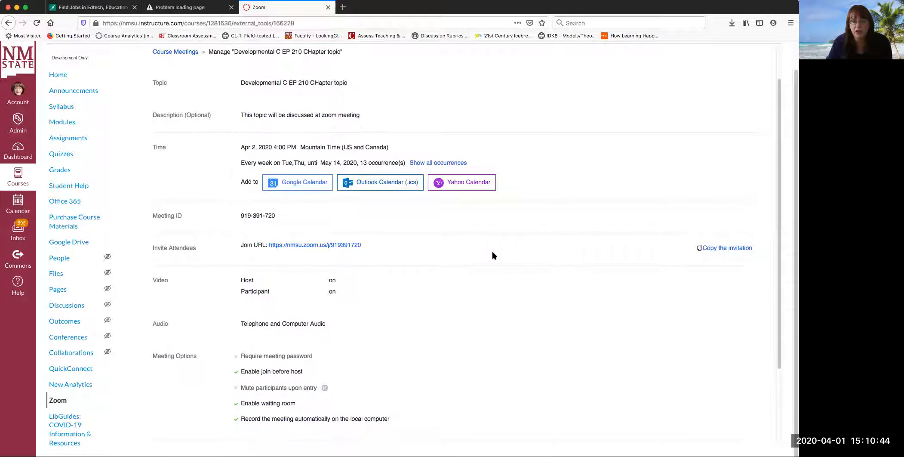
scroll(493, 252, "down", 2)
scroll(494, 255, "down", 3)
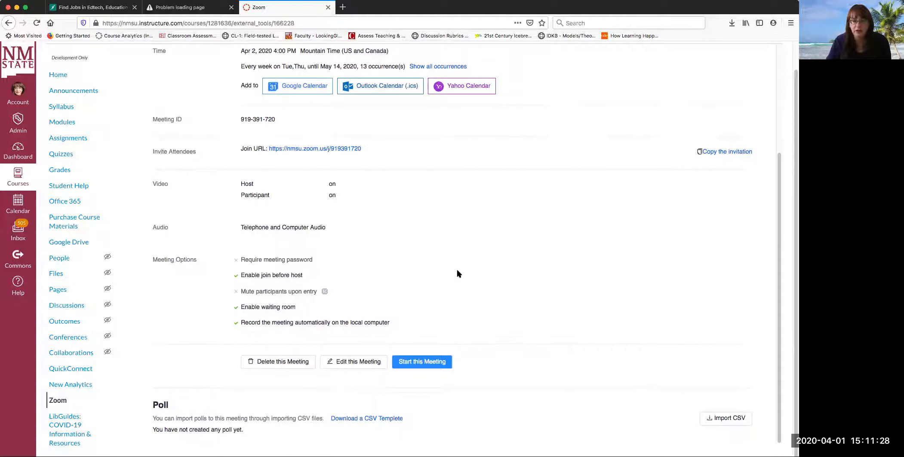
Edit the saved meeting so it records automatically in the cloud, and save the change.
left_click(348, 362)
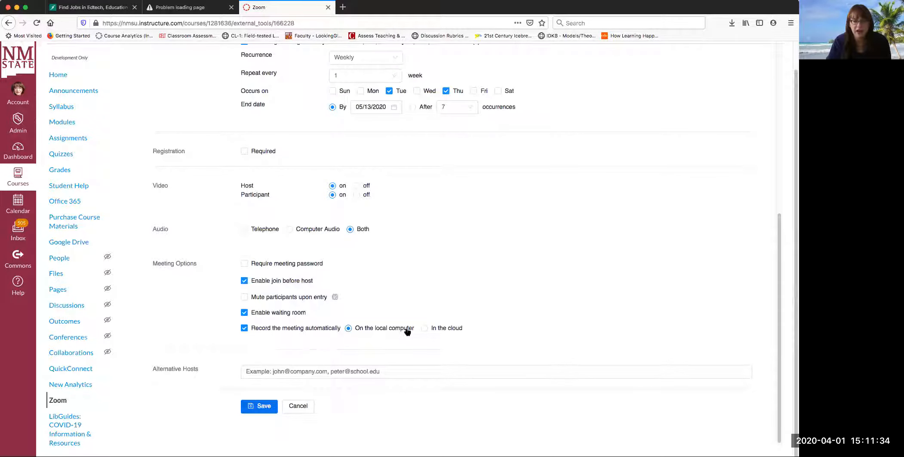
left_click(425, 329)
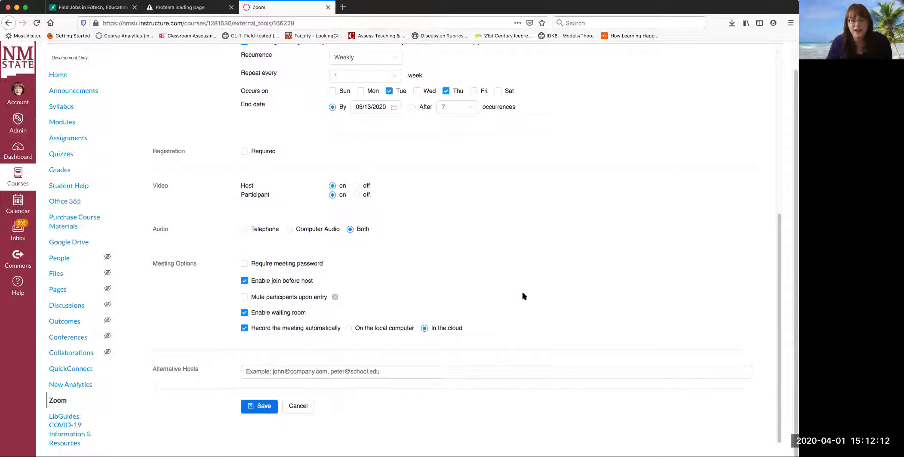
left_click(476, 373)
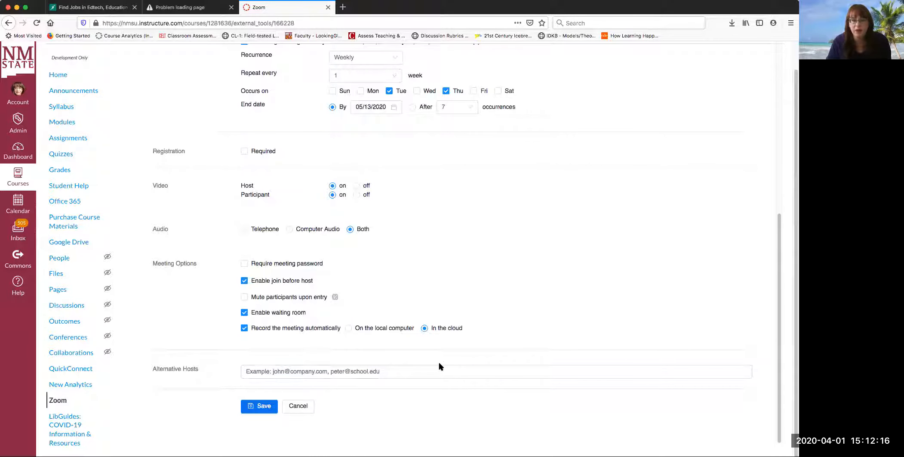
left_click(260, 404)
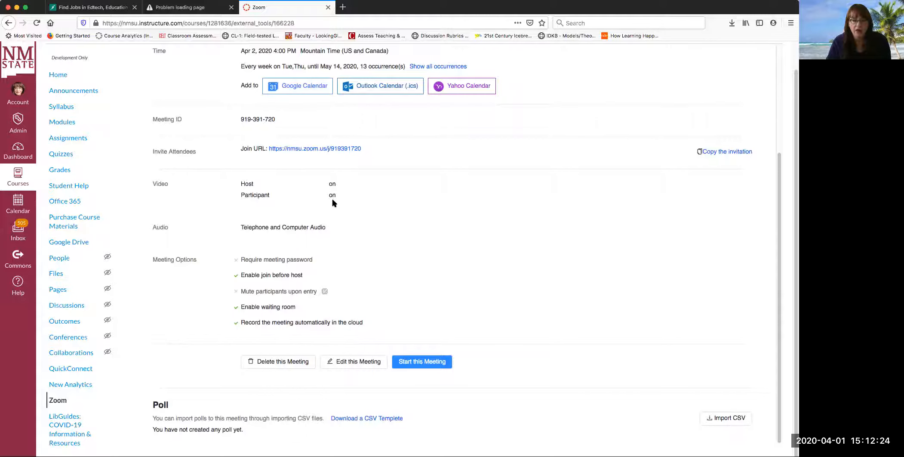
scroll(344, 249, "up", 5)
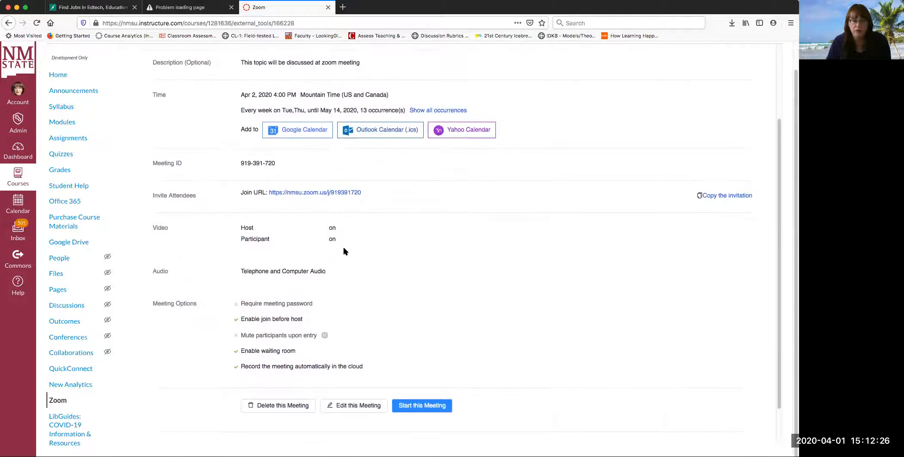
Review the saved meeting's schedule, invitation details, video, audio and meeting options.
scroll(344, 251, "up", 3)
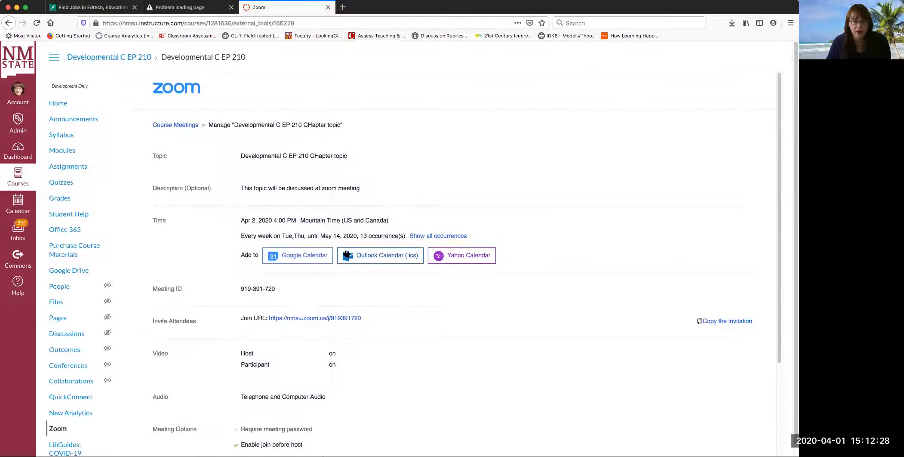
scroll(345, 253, "down", 6)
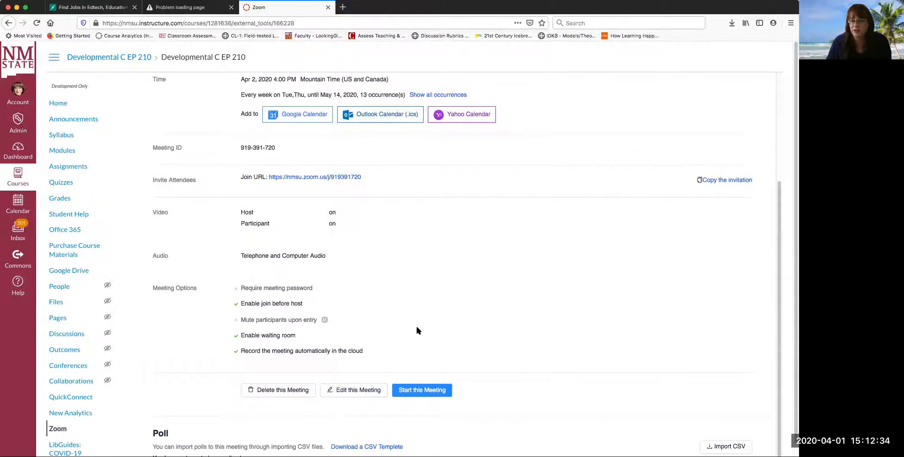
scroll(416, 326, "down", 1)
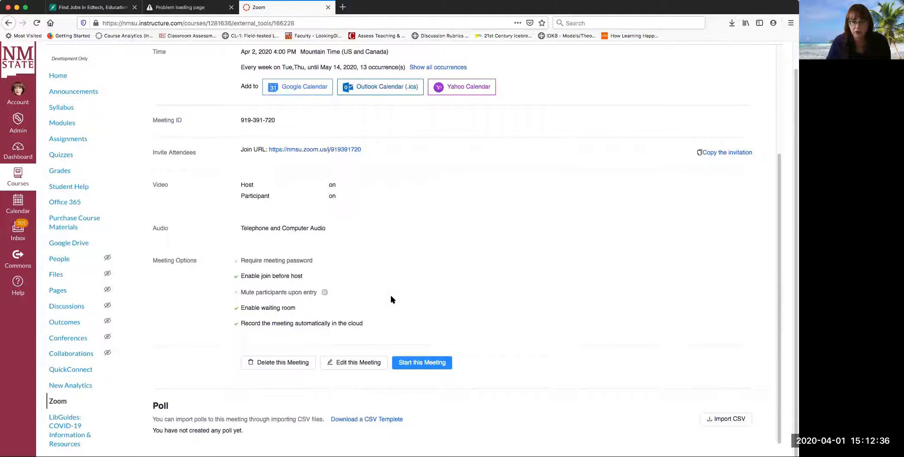
scroll(390, 297, "up", 1)
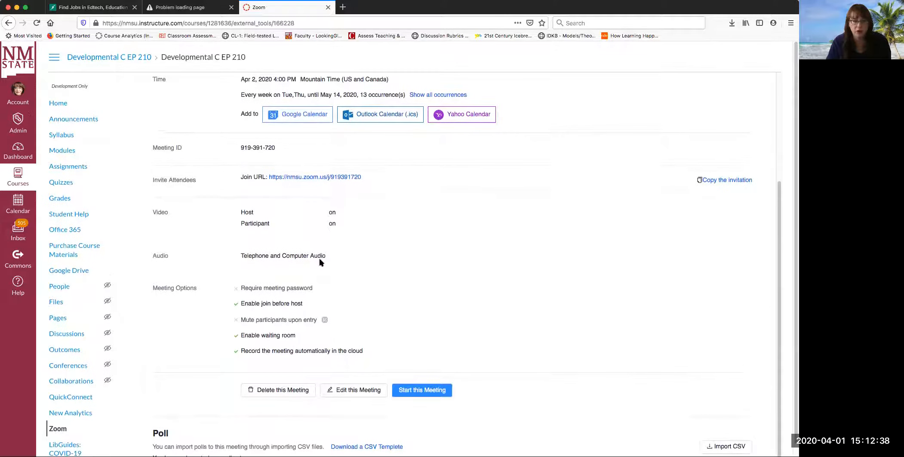
Go back to the course home page and reopen the course's Zoom page from there.
left_click(58, 103)
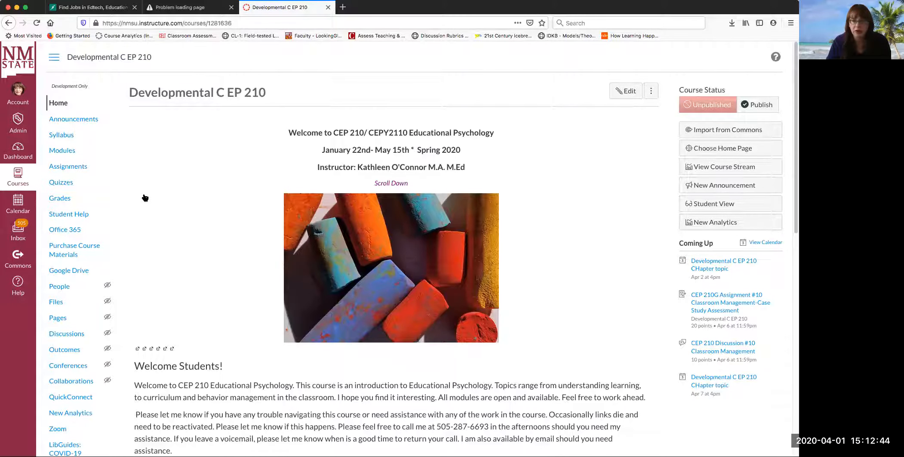
scroll(57, 277, "down", 3)
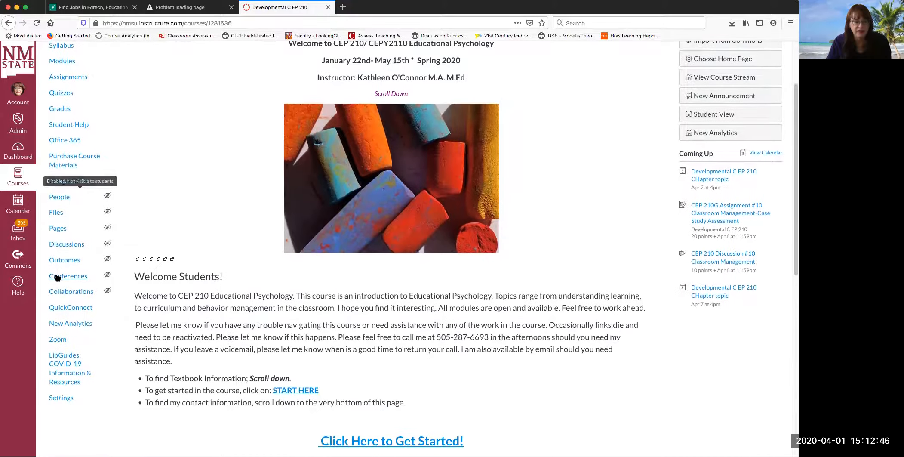
scroll(57, 277, "down", 1)
left_click(56, 299)
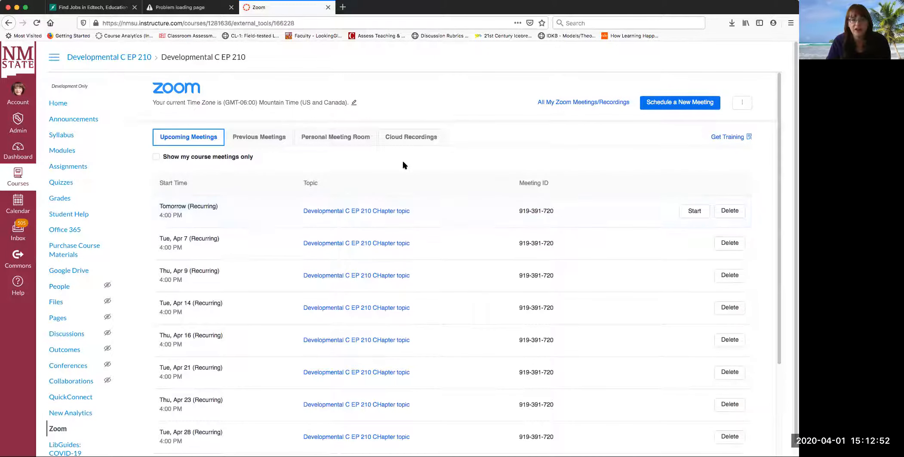
Look through the upcoming occurrences of the recurring Developmental C EP 210 meeting.
scroll(405, 164, "down", 1)
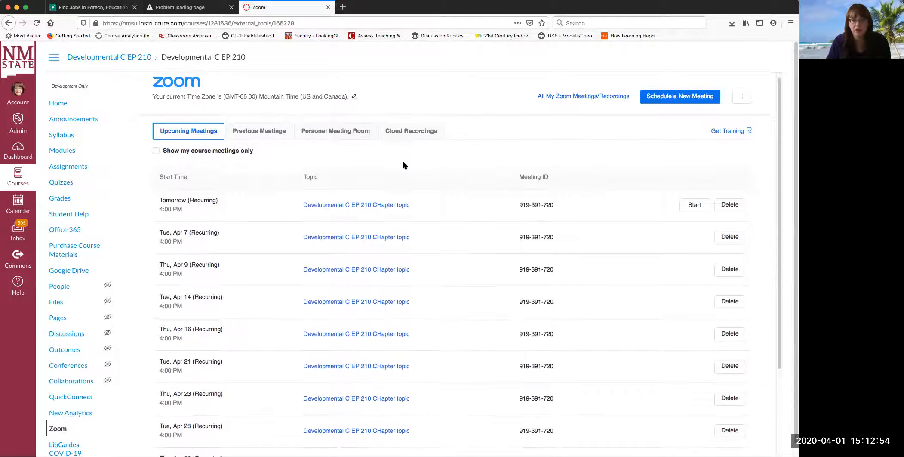
scroll(404, 165, "down", 3)
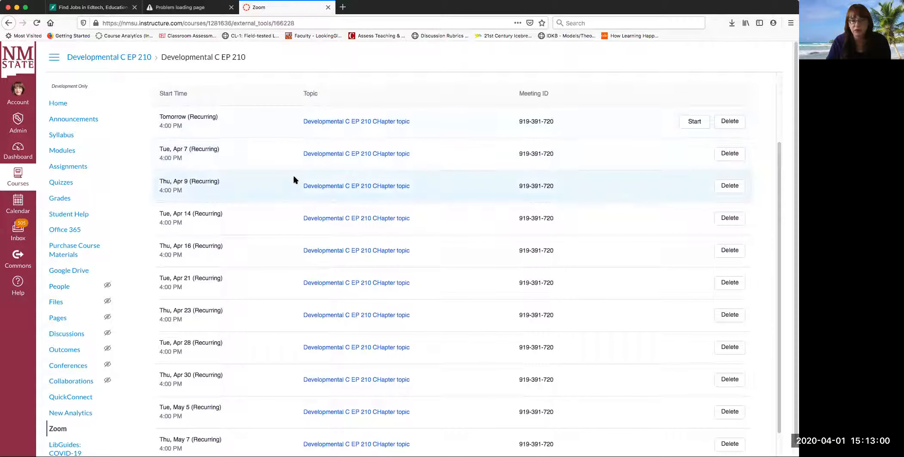
scroll(258, 202, "down", 2)
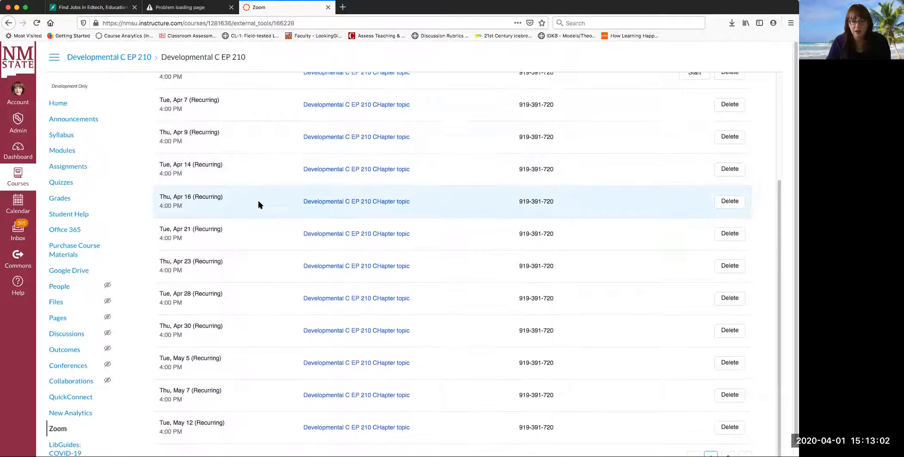
scroll(259, 204, "up", 5)
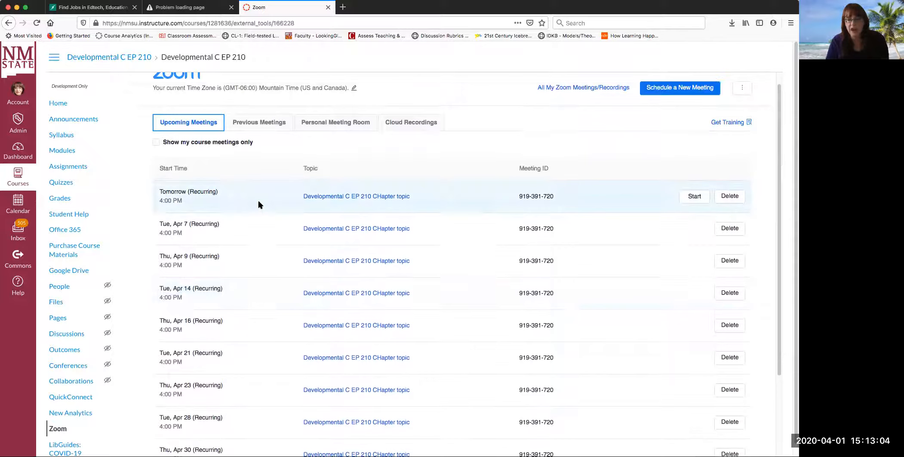
scroll(258, 204, "down", 5)
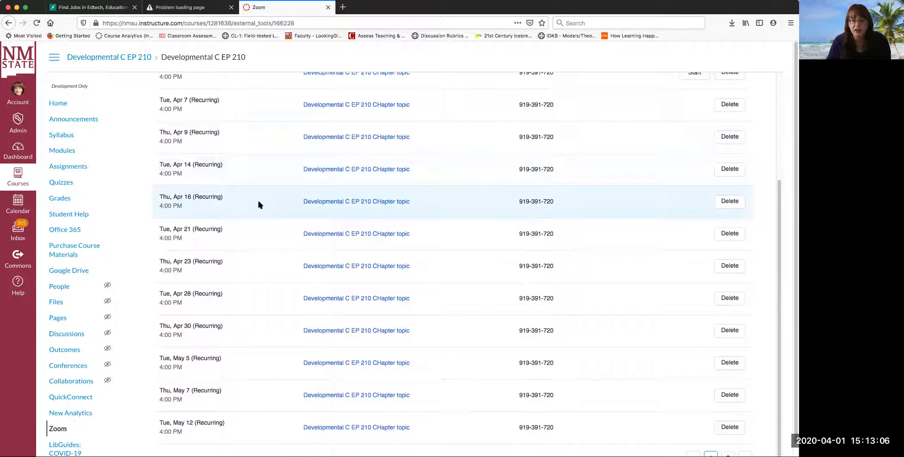
scroll(259, 204, "up", 5)
scroll(258, 203, "up", 2)
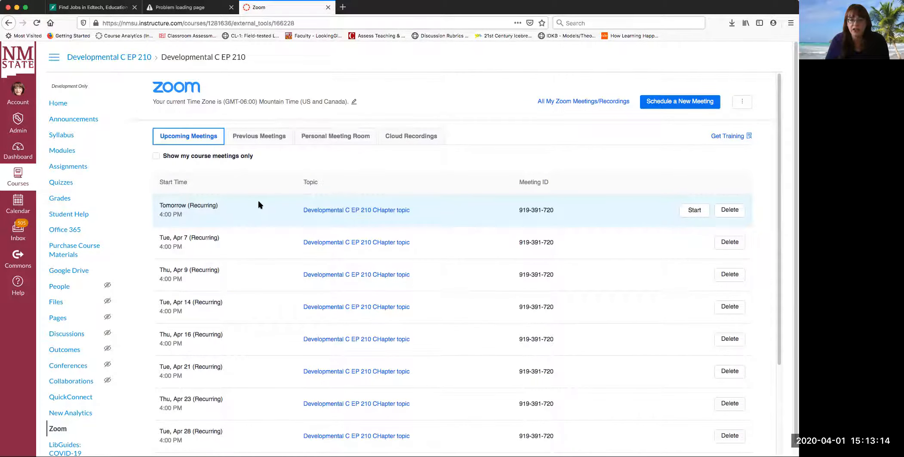
View the Personal Meeting Room and the previous meetings, and return to the upcoming meetings list.
left_click(332, 138)
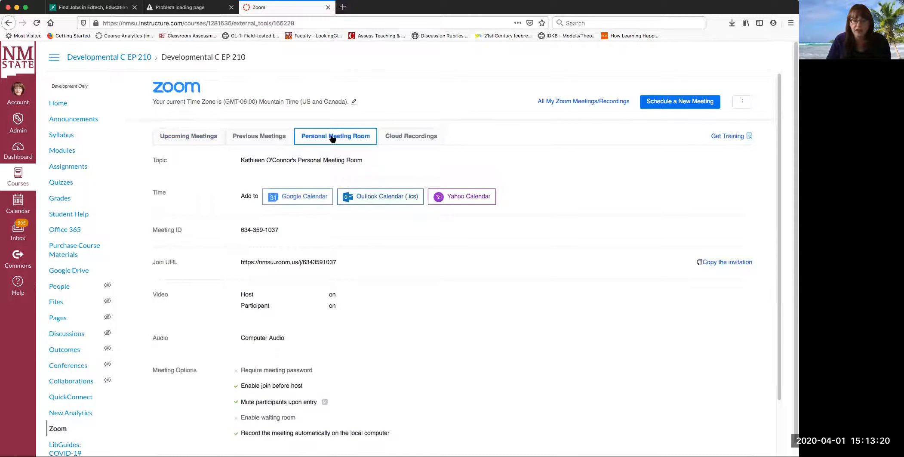
left_click(254, 138)
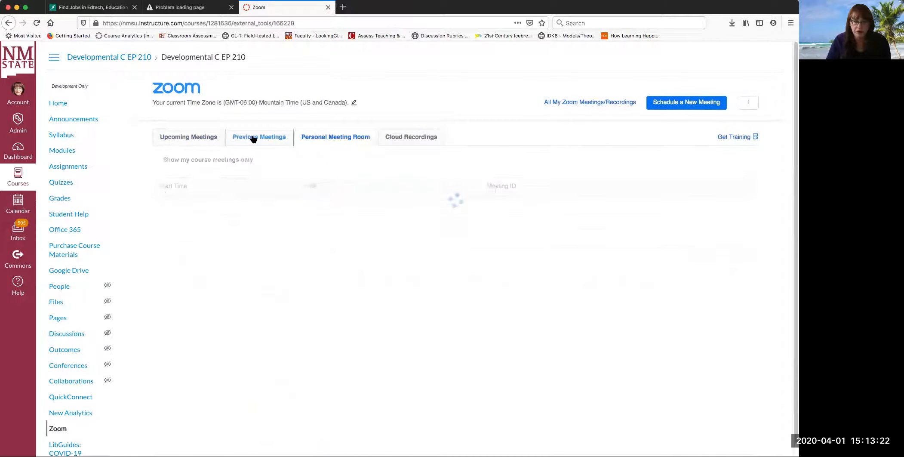
left_click(185, 138)
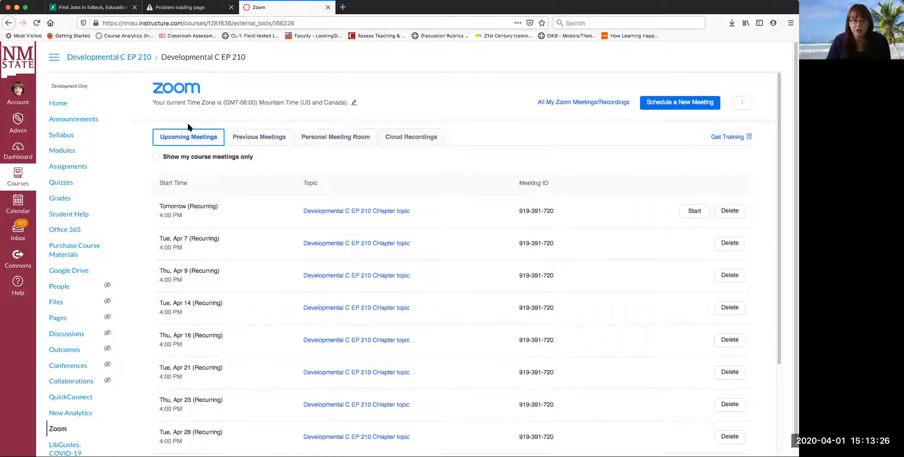
scroll(399, 156, "down", 2)
scroll(400, 160, "down", 3)
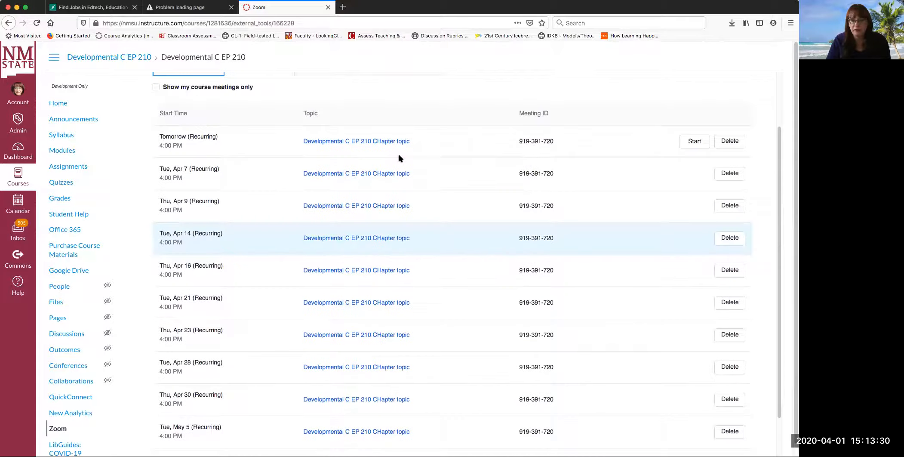
scroll(399, 158, "up", 2)
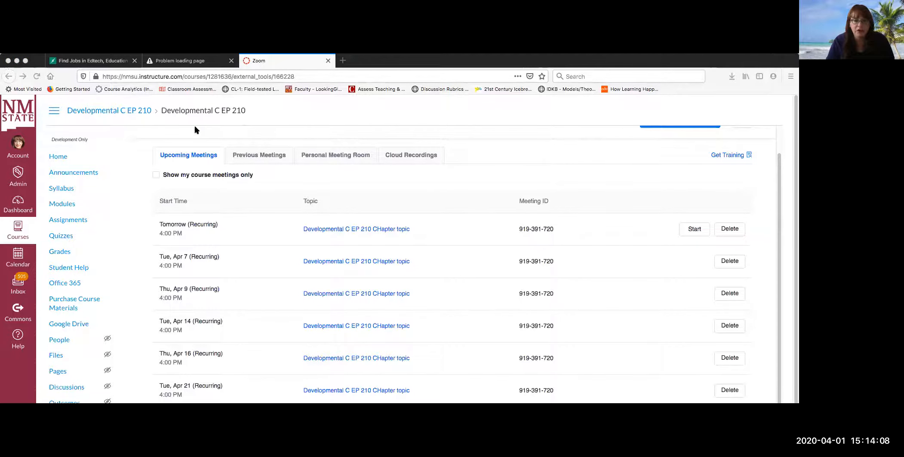
Move the browser window higher on the screen to show more of the upcoming meetings list.
left_click(341, 117)
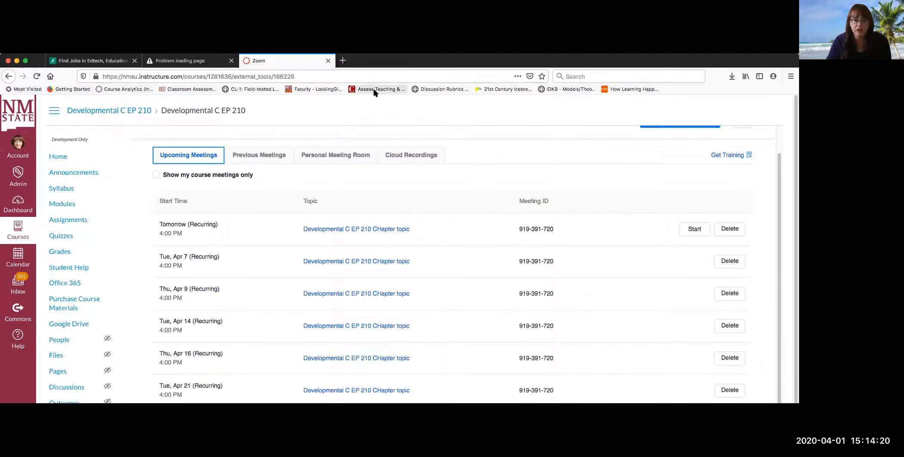
left_click_drag(379, 63, 380, 30)
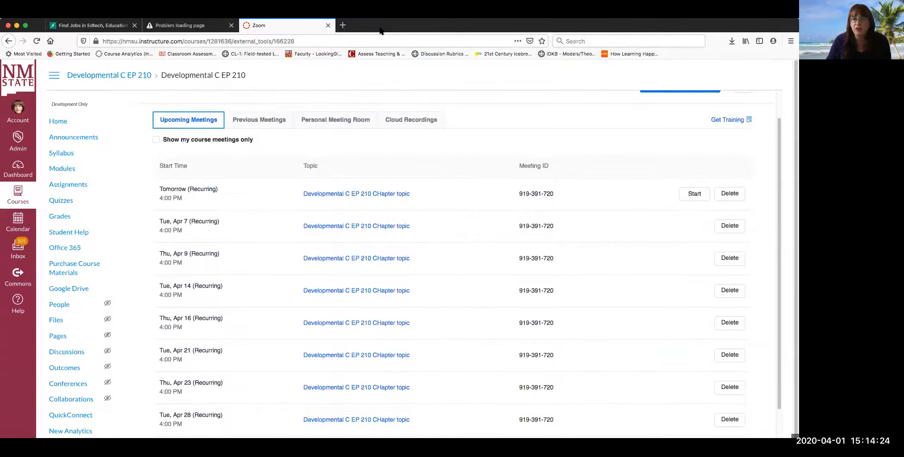